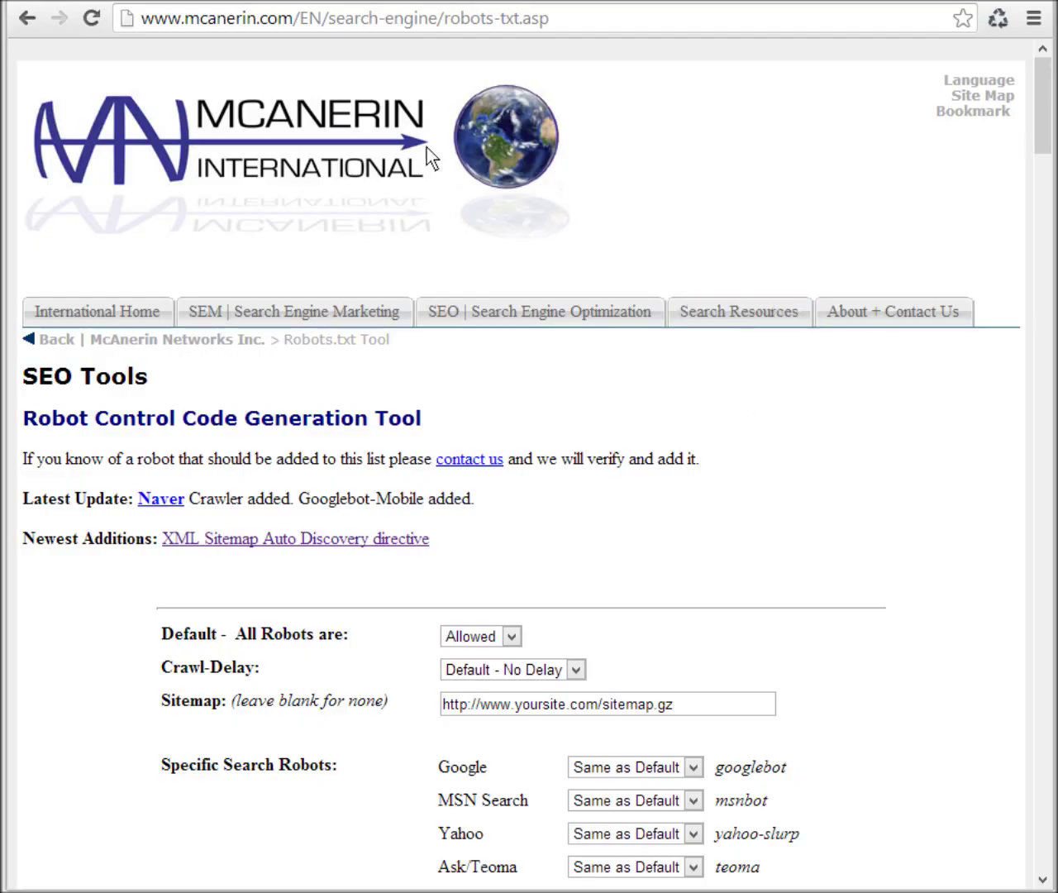
# - Refuse all robots by default and set the crawl delay to 10 Seconds
pyautogui.click(563, 19)
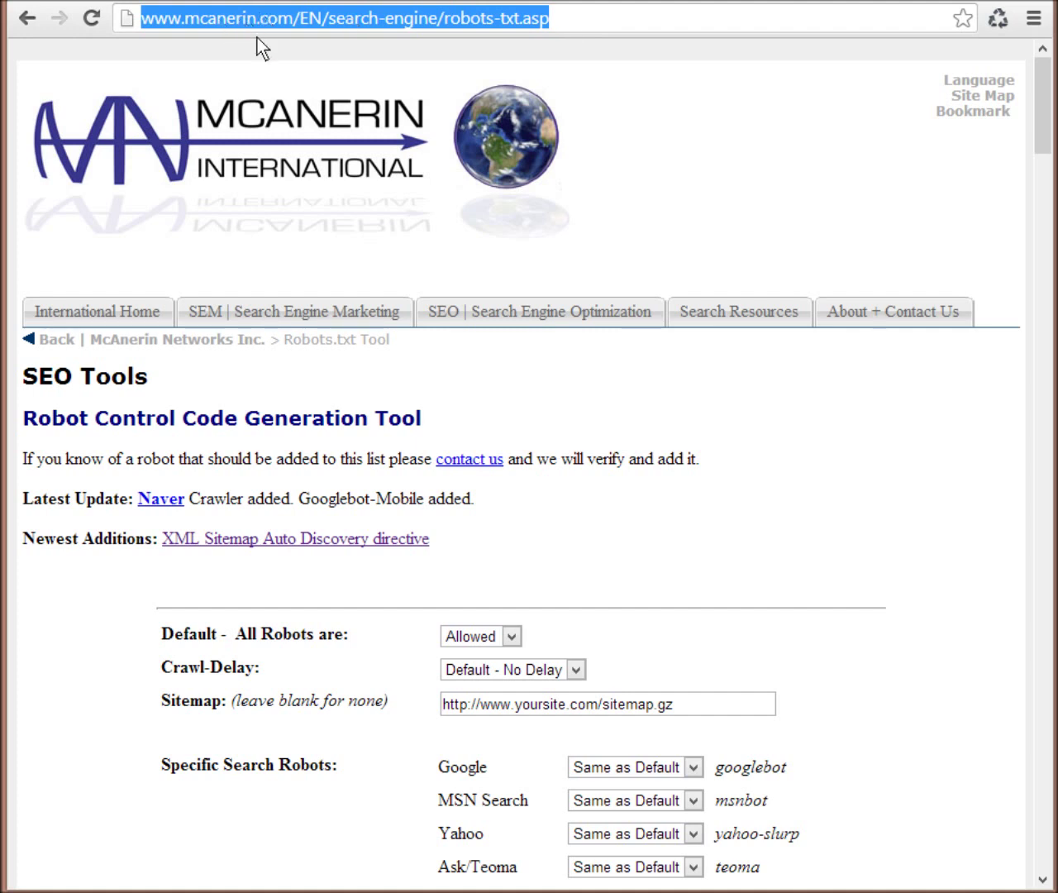
pyautogui.click(592, 23)
pyautogui.hotkey('ctrl', 'a')
pyautogui.moveTo(1044, 133); pyautogui.dragTo(1048, 184)
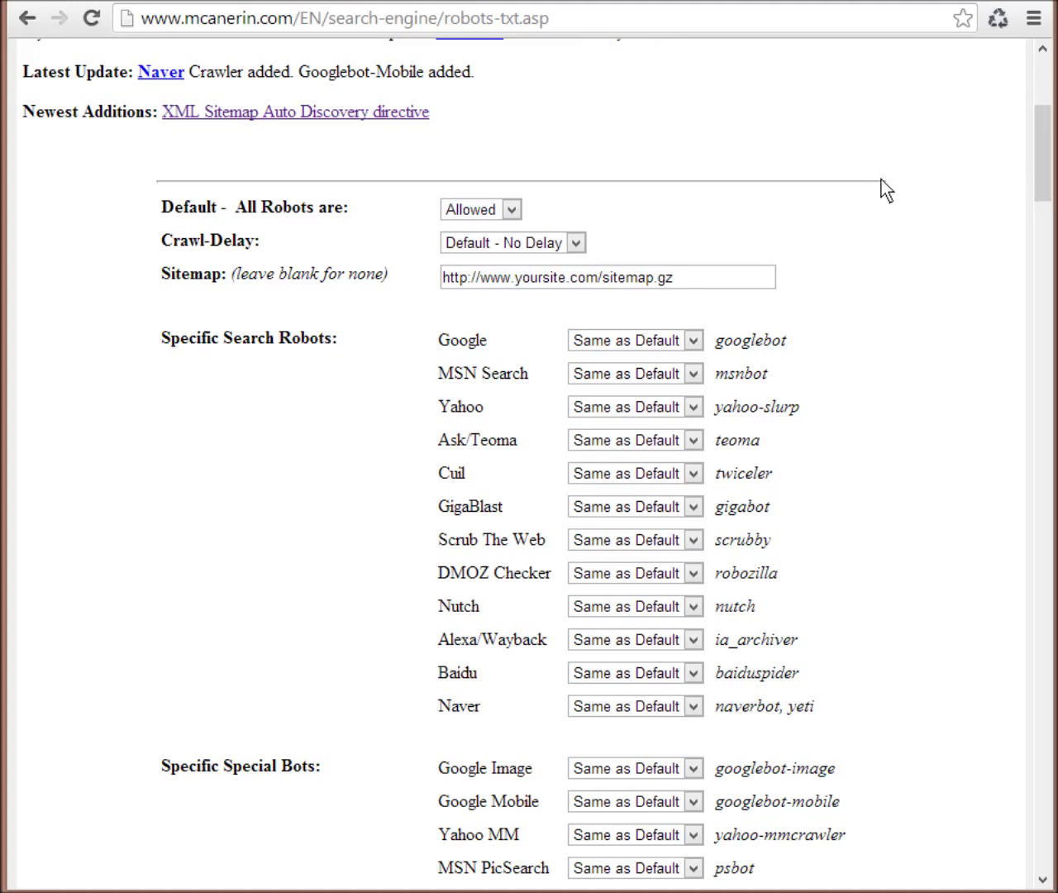
pyautogui.click(504, 209)
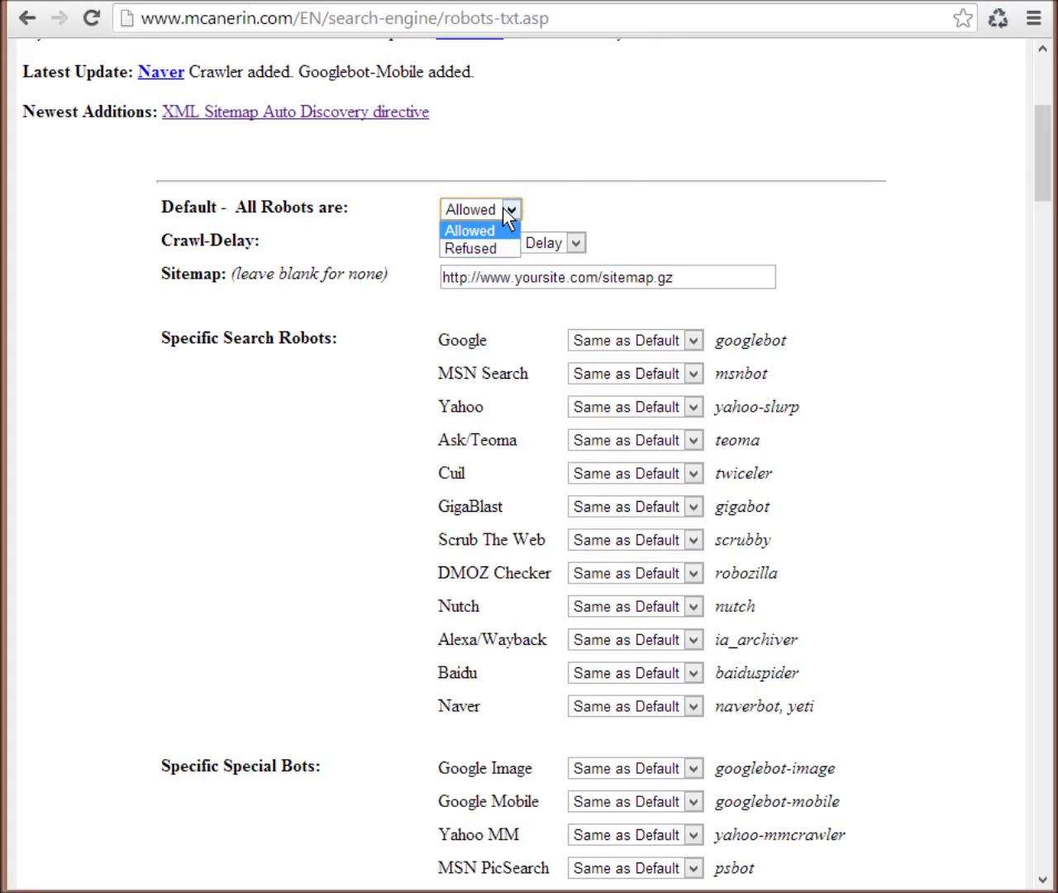
pyautogui.click(480, 248)
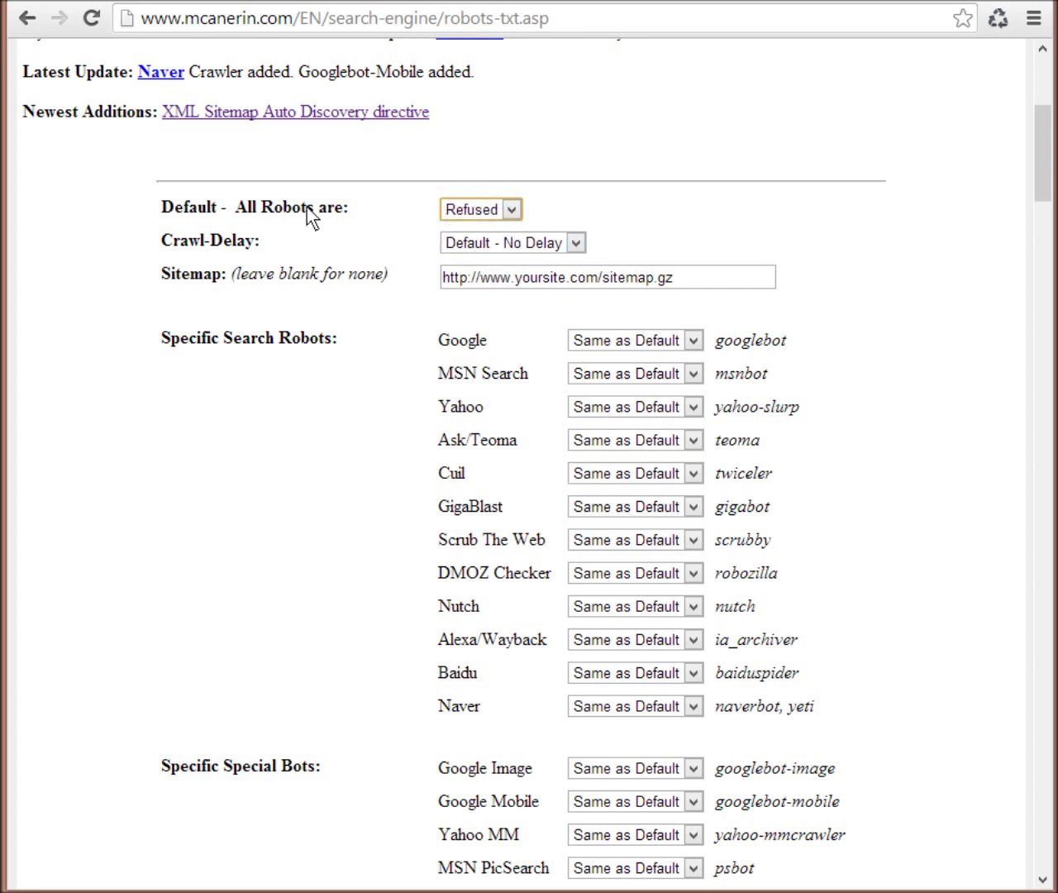
pyautogui.click(509, 241)
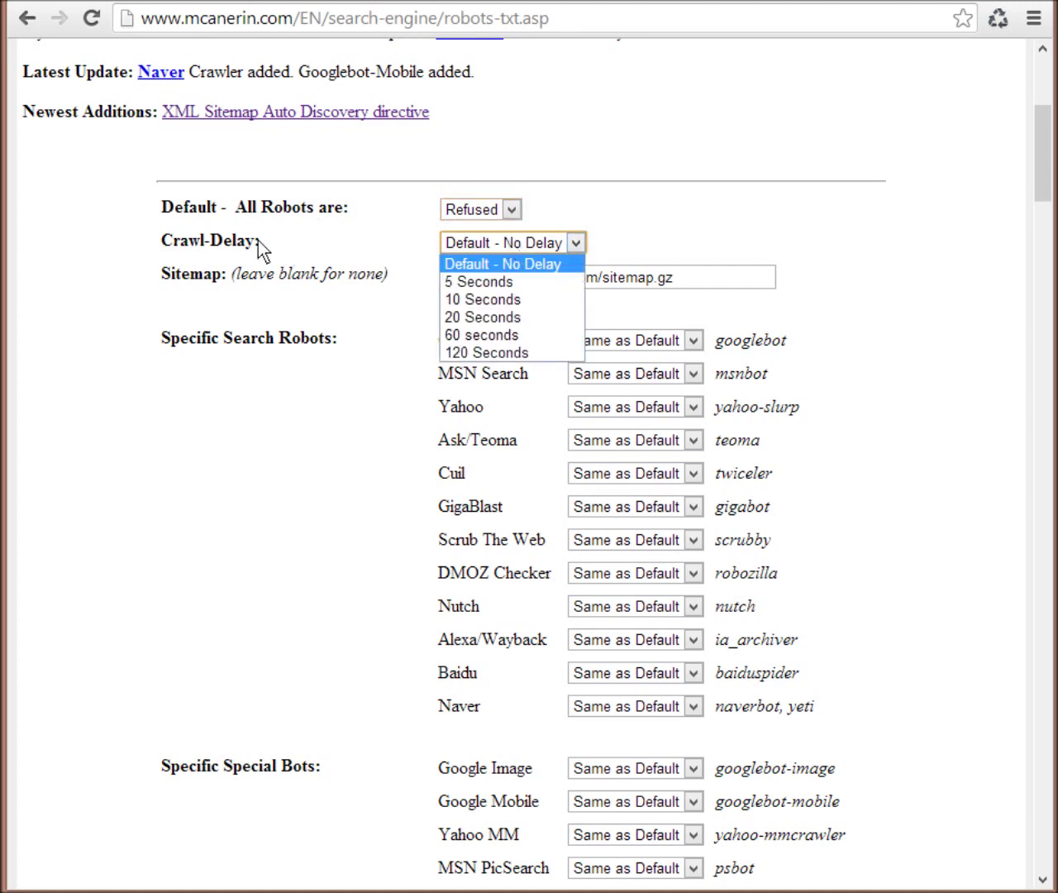
pyautogui.click(509, 299)
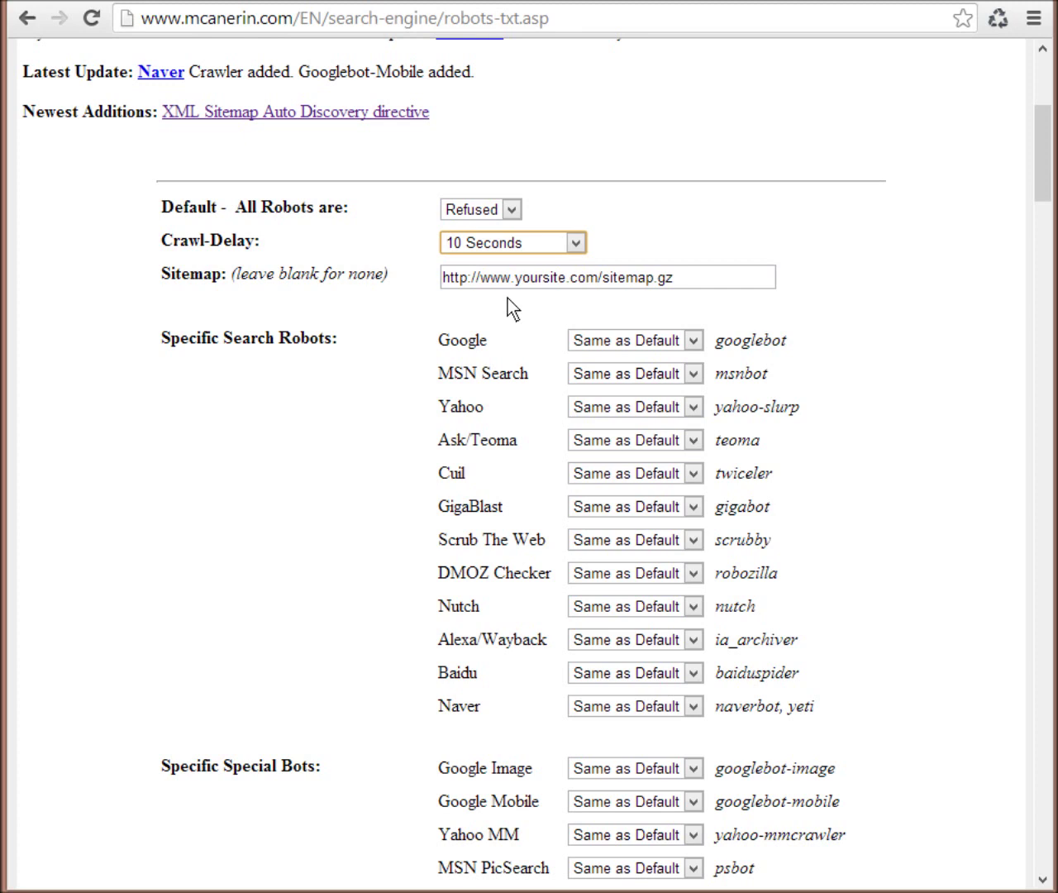
pyautogui.moveTo(541, 280); pyautogui.dragTo(697, 288)
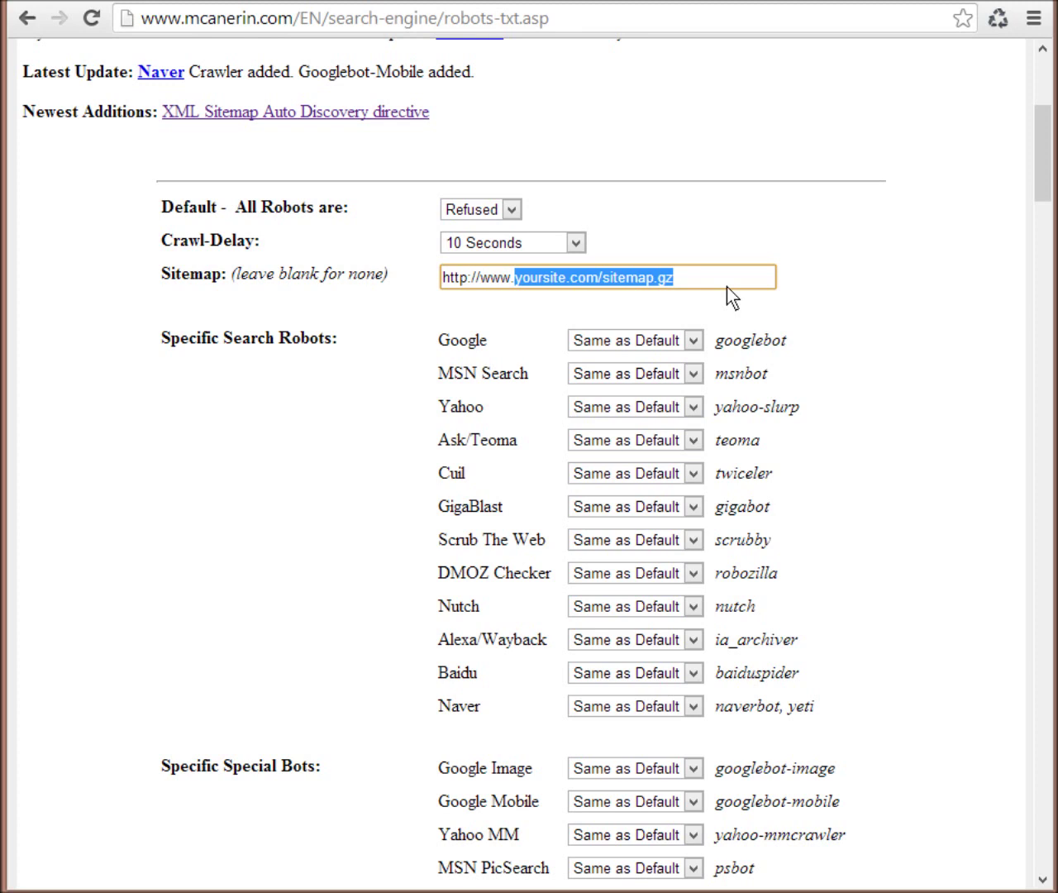
pyautogui.write('in')
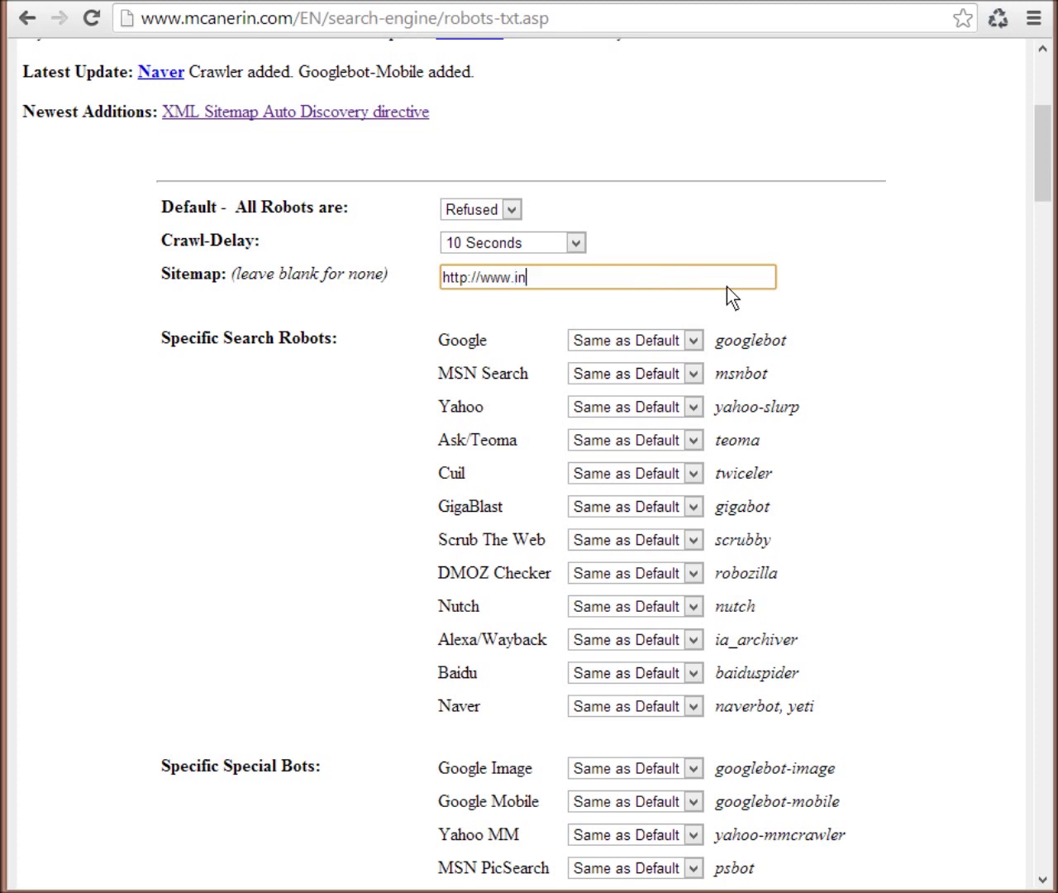
pyautogui.write('sourced.biz/site')
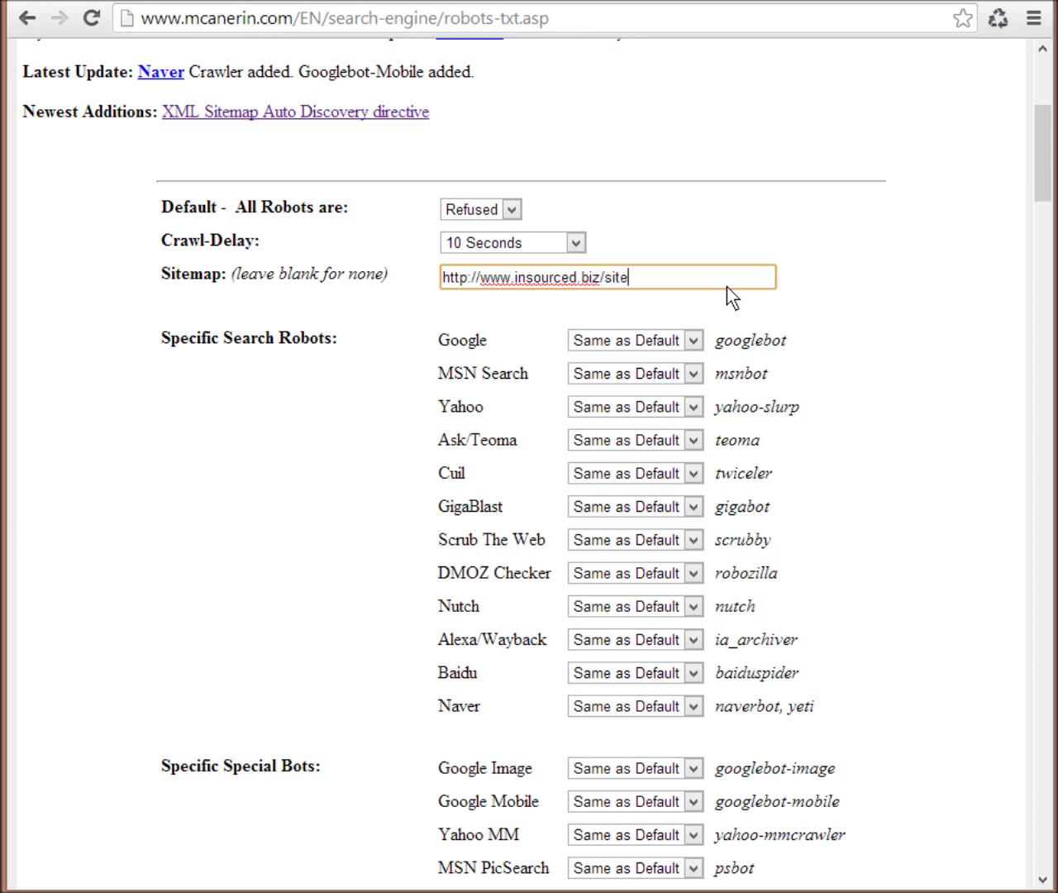
pyautogui.write('map.xml')
pyautogui.moveTo(1047, 177); pyautogui.dragTo(1046, 195)
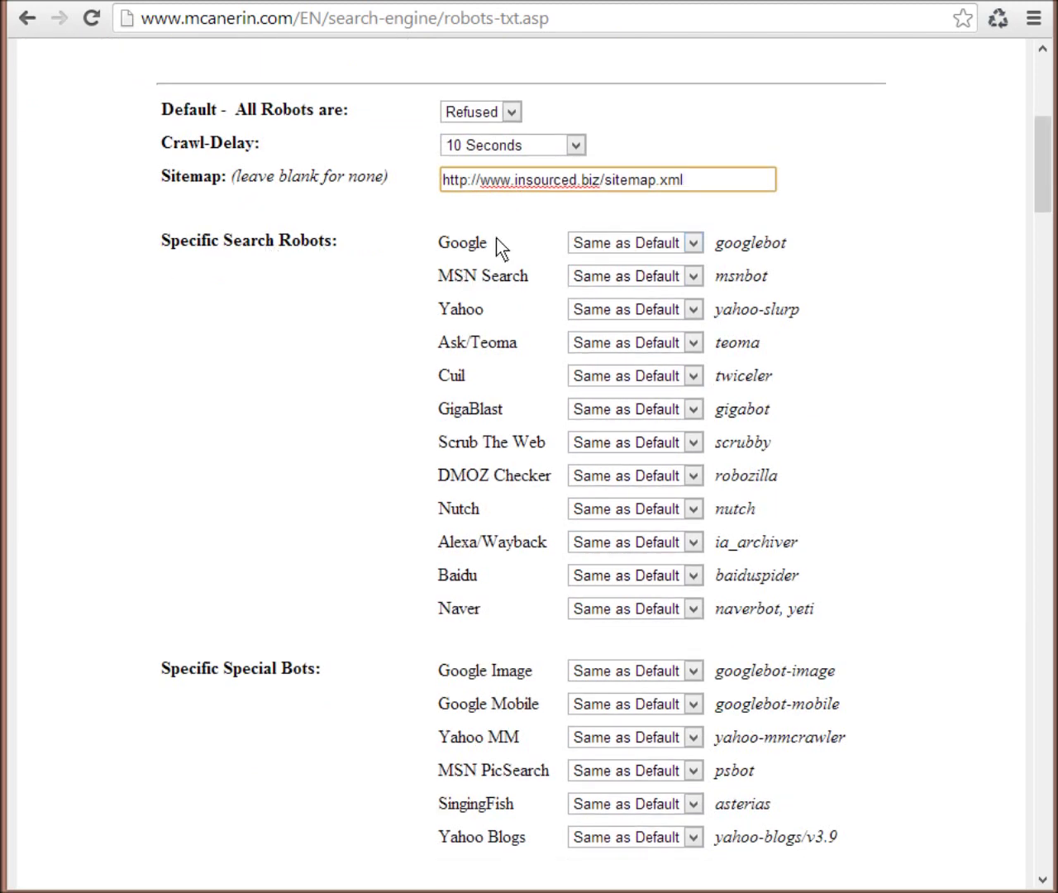
# - Set Google, MSN Search, Yahoo and Ask/Teoma to Allowed
pyautogui.click(601, 241)
pyautogui.click(602, 281)
pyautogui.click(621, 278)
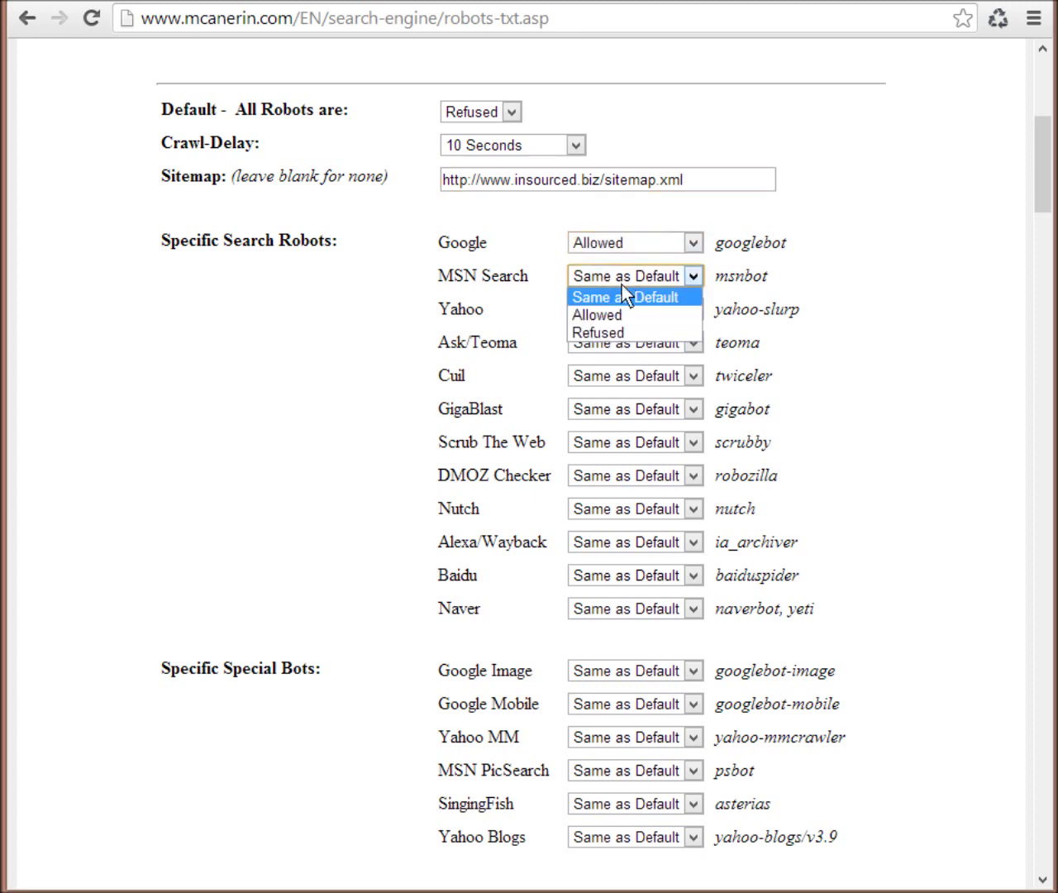
pyautogui.click(622, 313)
pyautogui.click(617, 307)
pyautogui.click(613, 348)
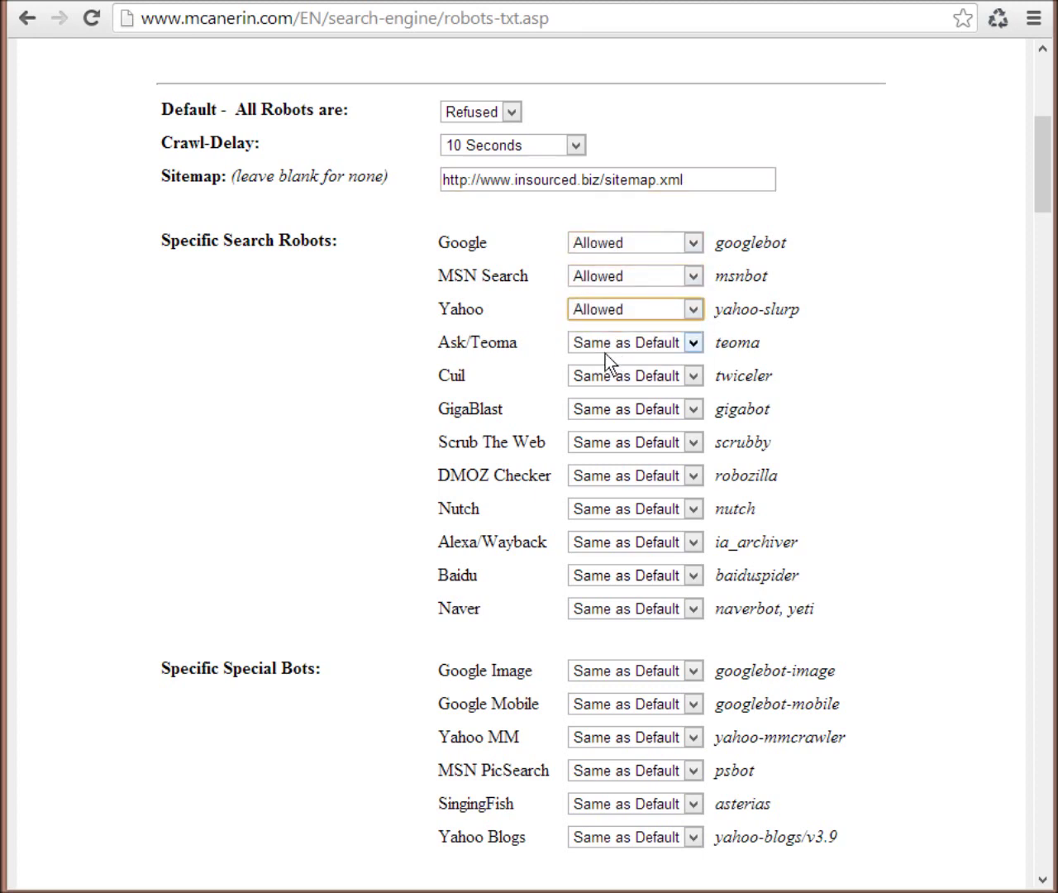
pyautogui.click(615, 335)
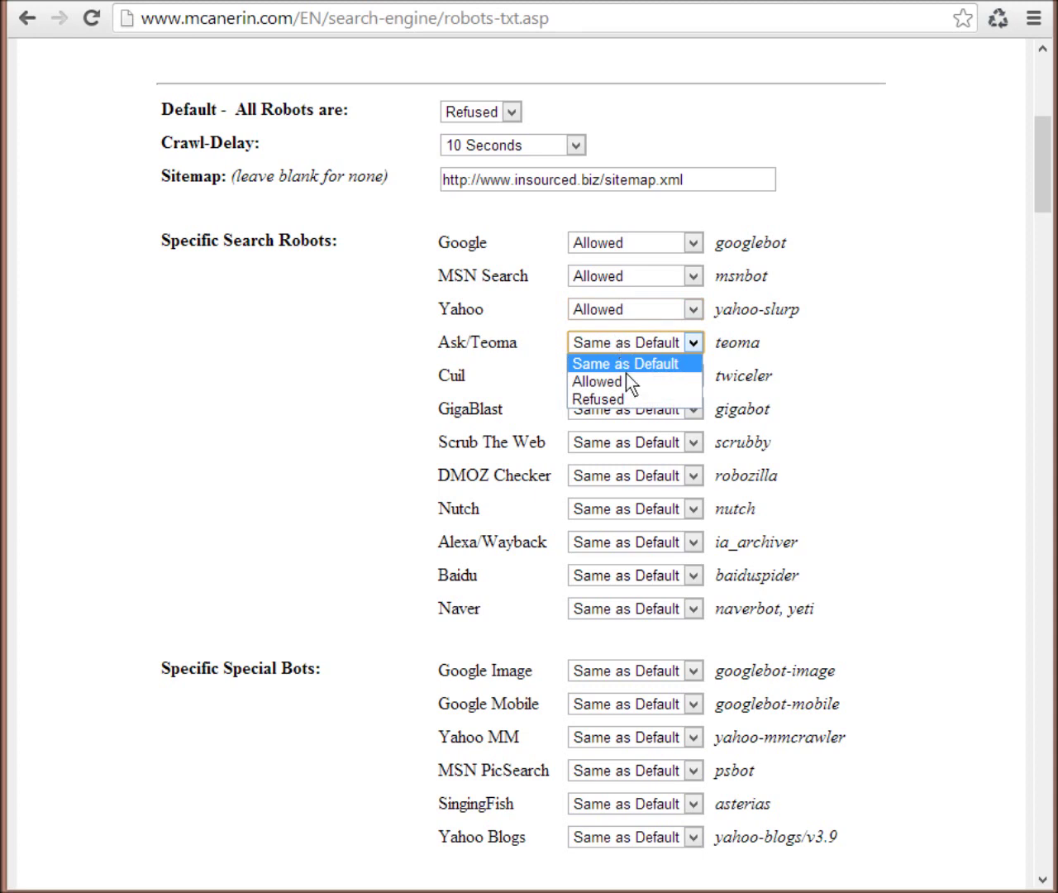
pyautogui.click(626, 377)
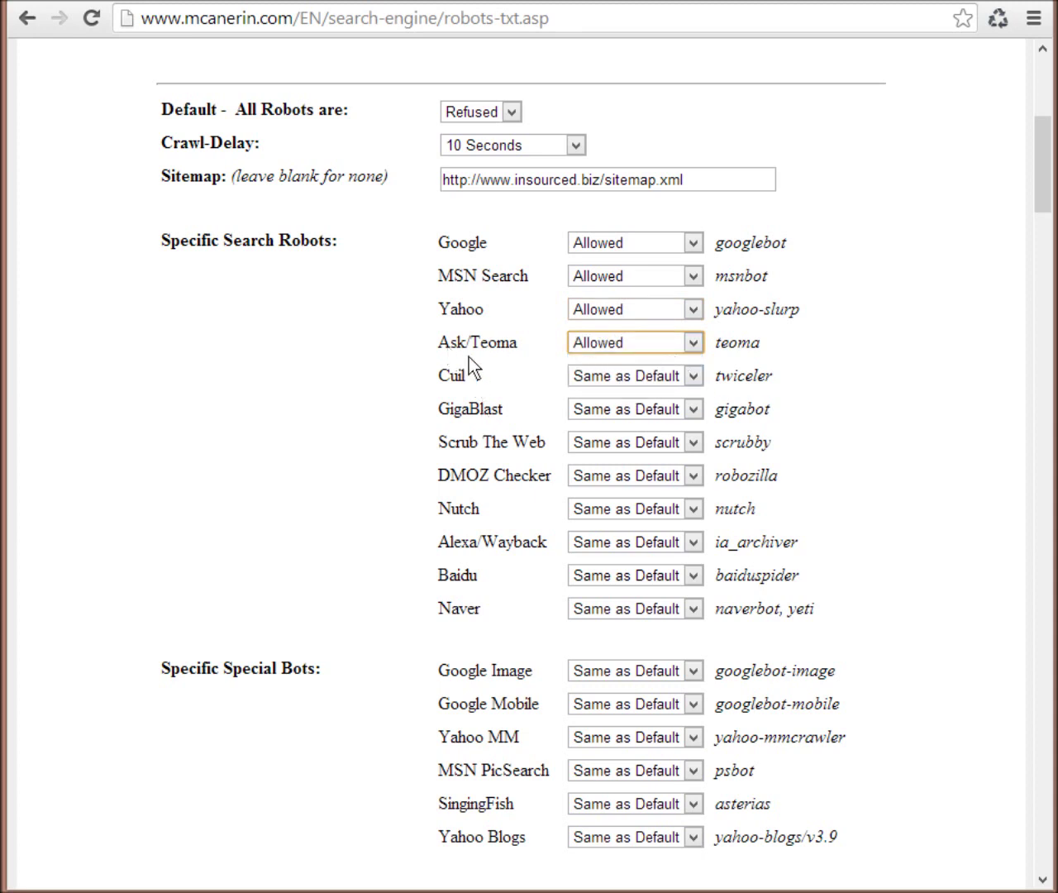
# - Set DMOZ Checker and Alexa/Wayback to Allowed
pyautogui.scroll(-1, 468, 386)
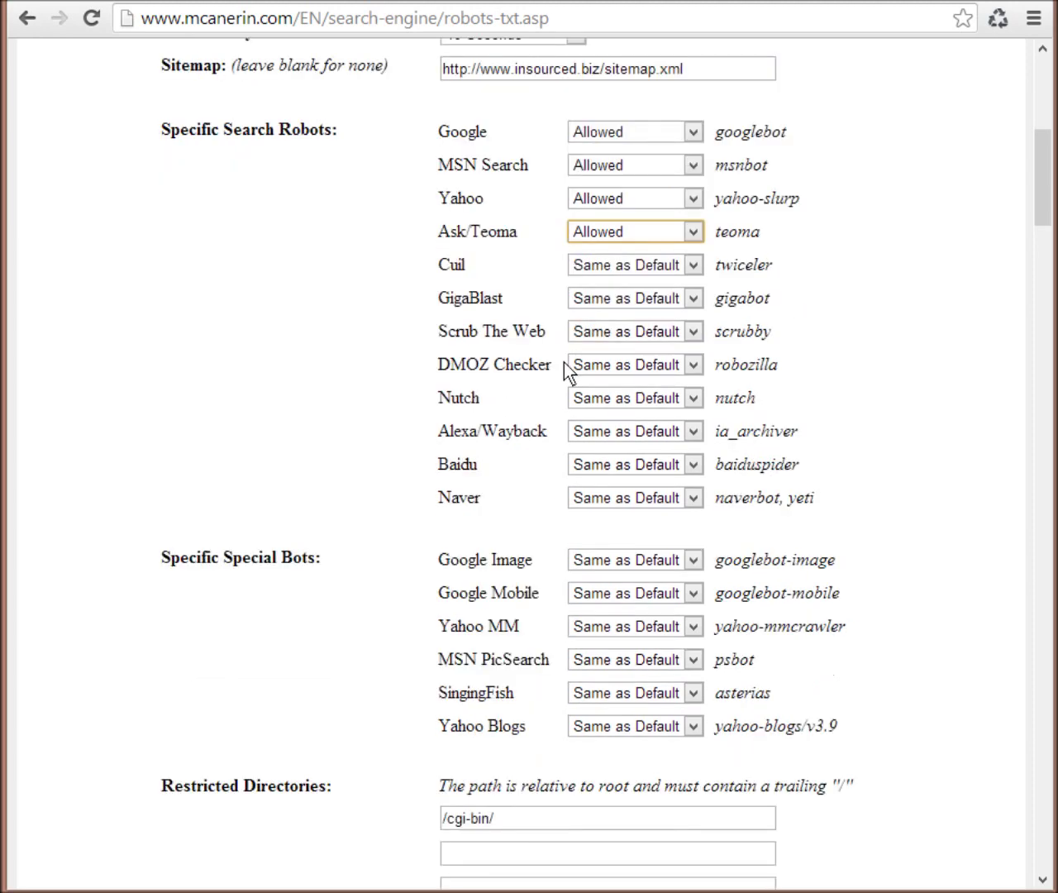
pyautogui.click(595, 365)
pyautogui.click(615, 403)
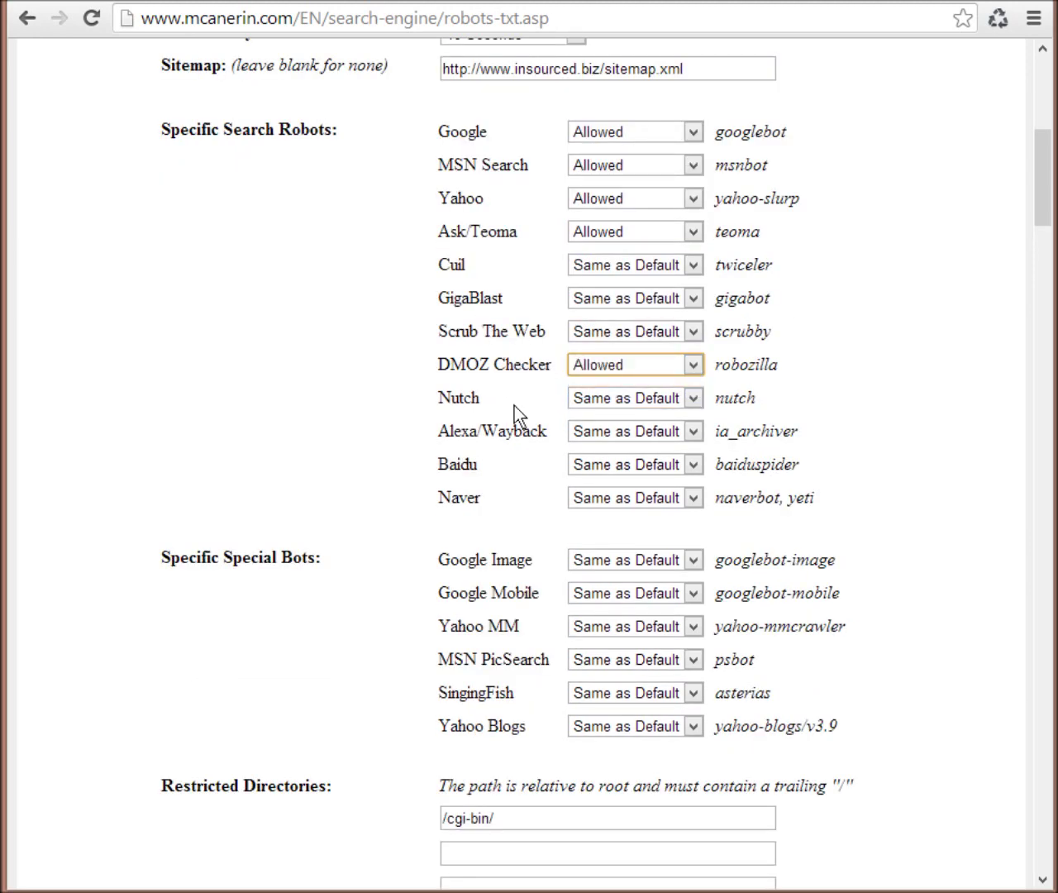
pyautogui.click(592, 431)
pyautogui.click(597, 469)
pyautogui.scroll(-1, 488, 438)
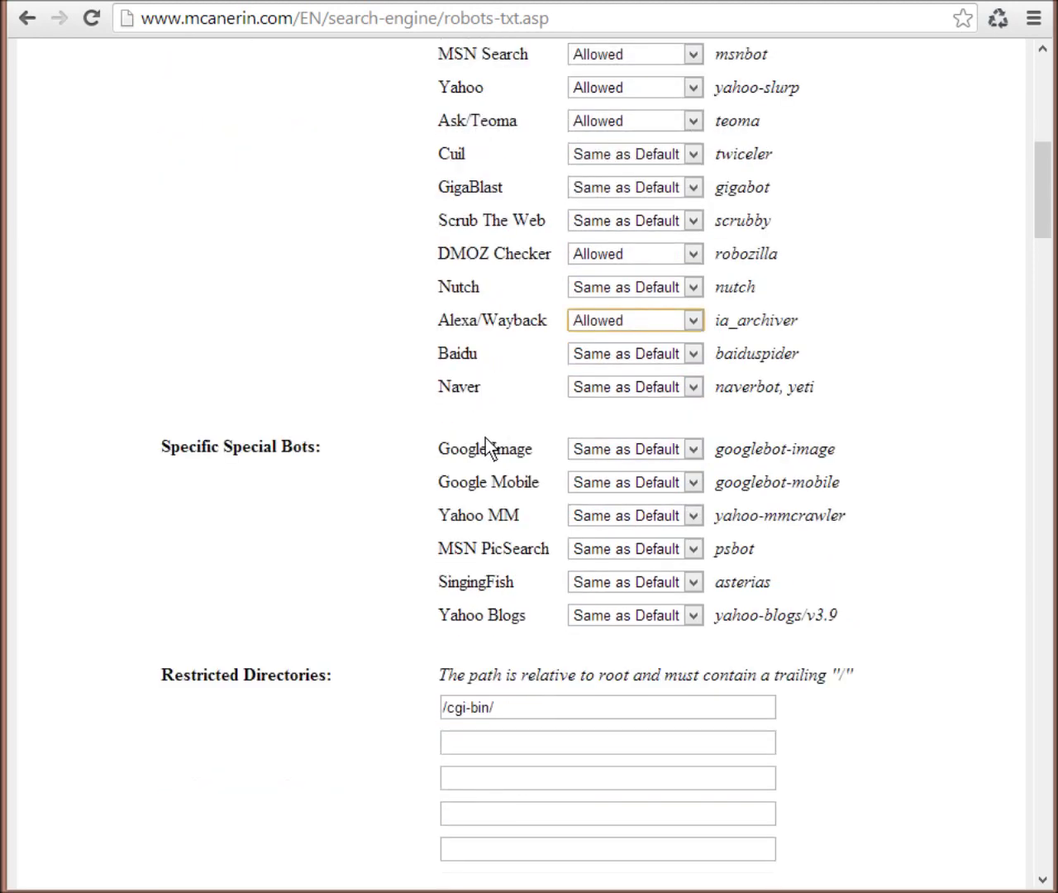
pyautogui.scroll(1, 521, 273)
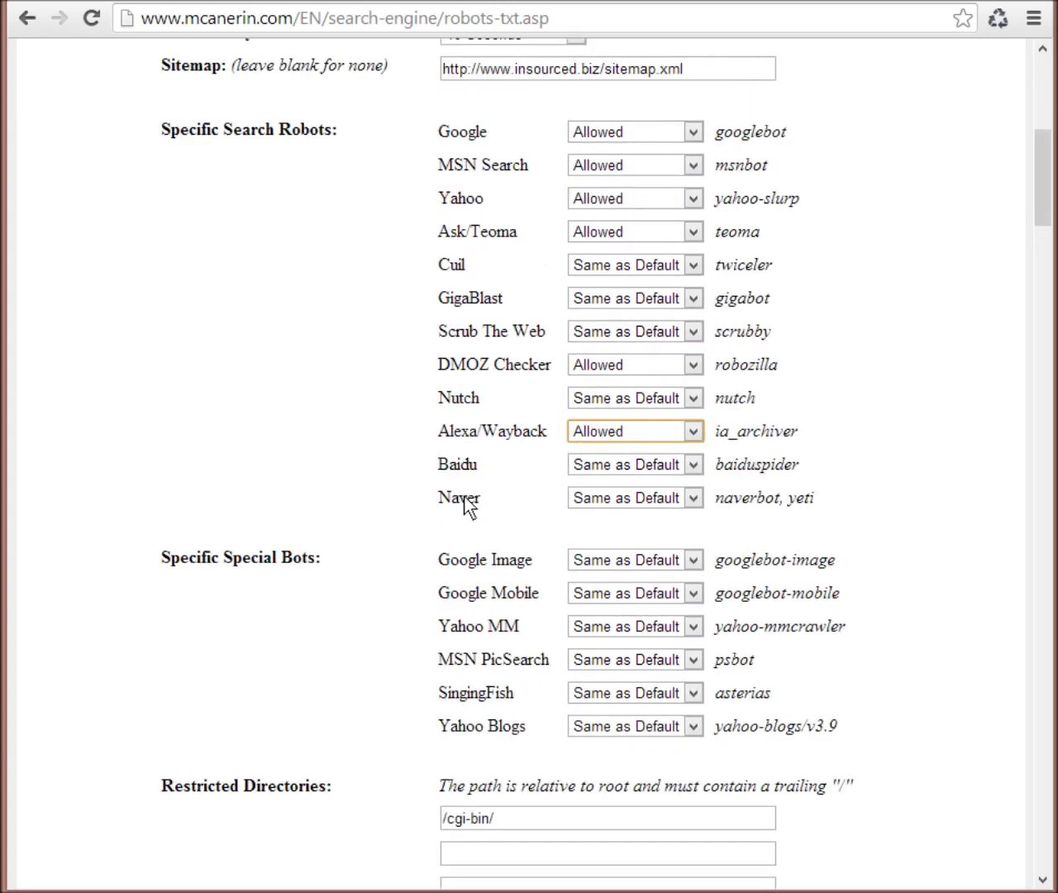
pyautogui.scroll(-1, 468, 512)
# - Allow Google Image, Google Mobile, Yahoo MM and MSN PicSearch, leaving Yahoo Blogs at Same as Default
pyautogui.click(599, 449)
pyautogui.click(603, 489)
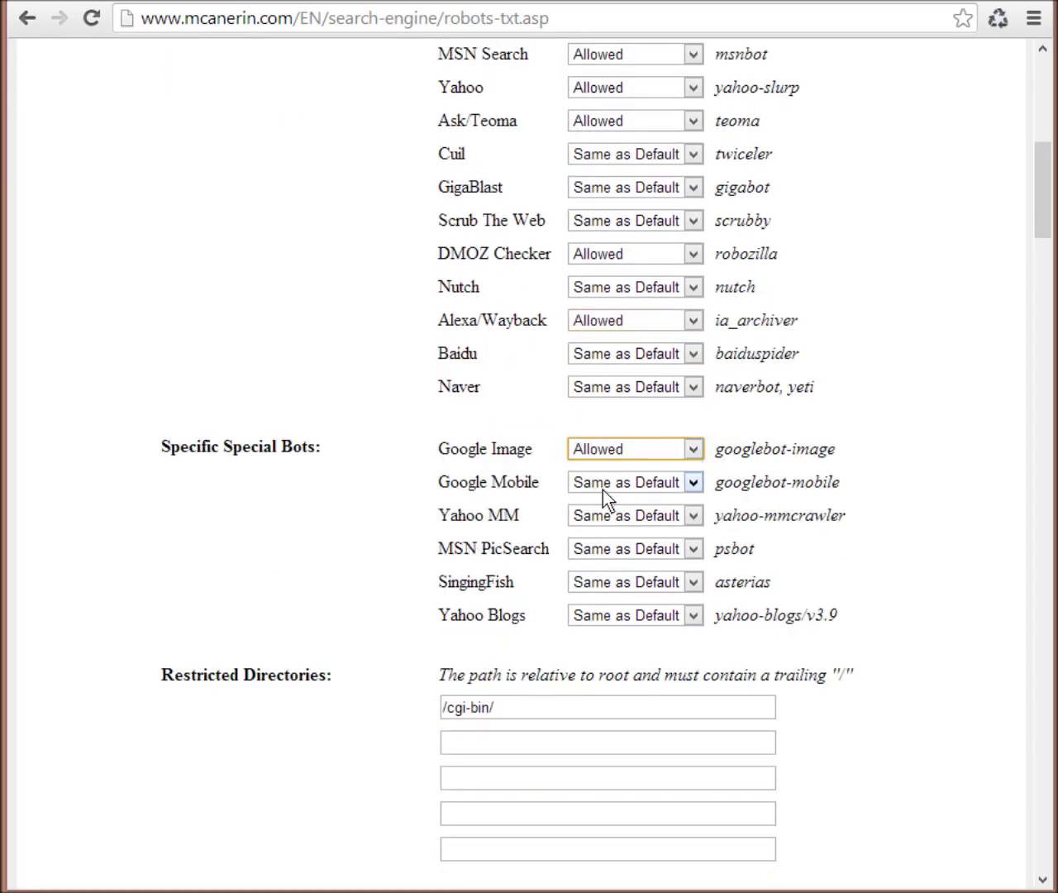
pyautogui.click(630, 482)
pyautogui.click(610, 519)
pyautogui.click(609, 519)
pyautogui.click(629, 553)
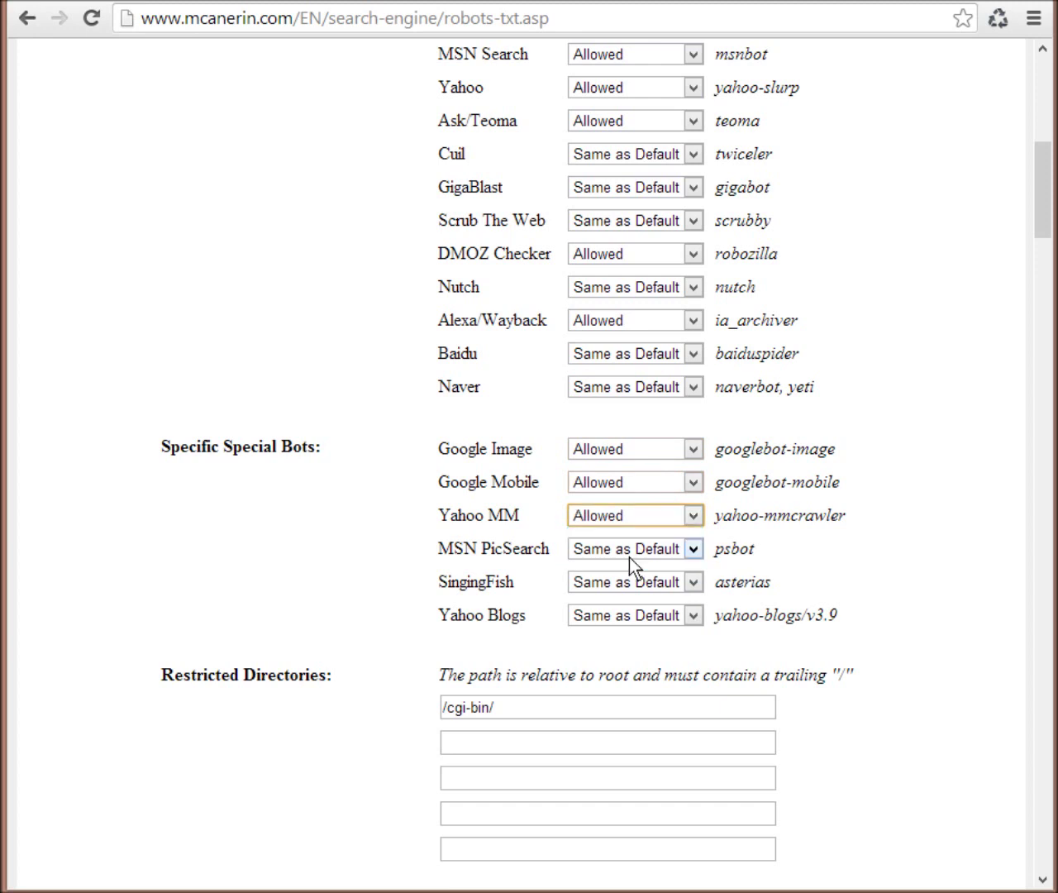
pyautogui.click(628, 549)
pyautogui.click(645, 588)
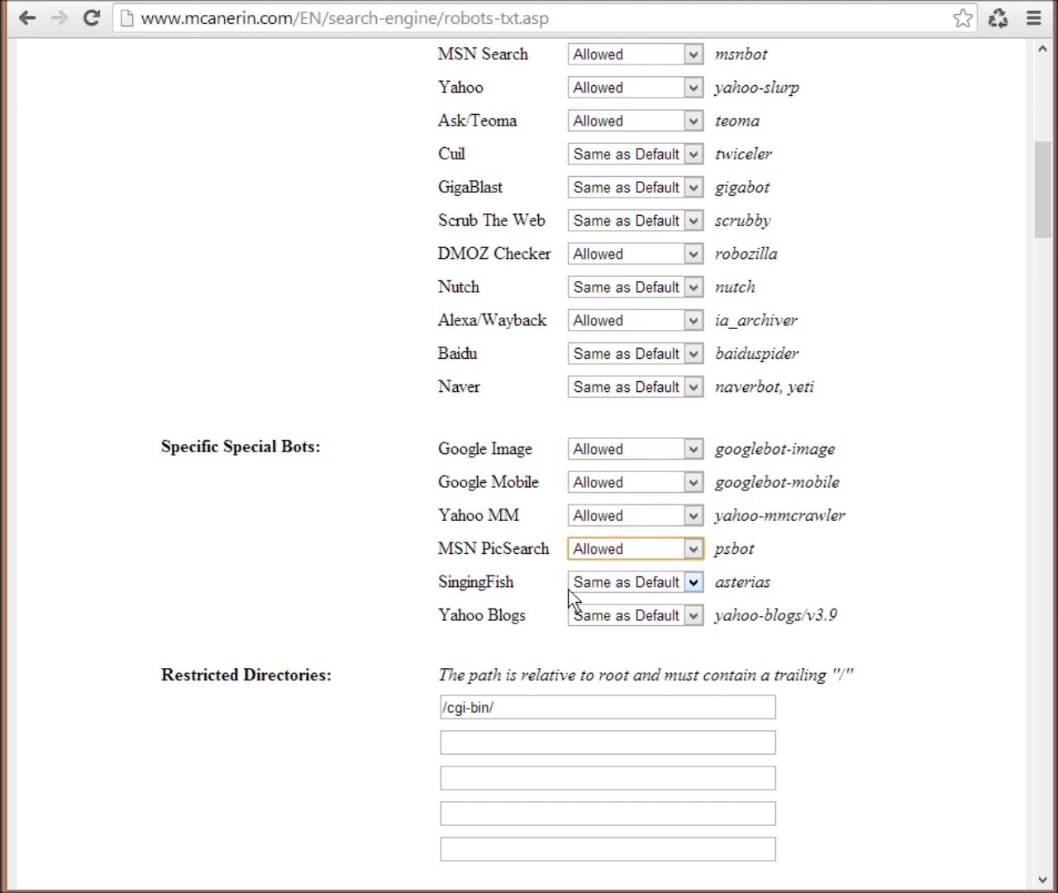
pyautogui.scroll(-1, 554, 597)
pyautogui.click(668, 499)
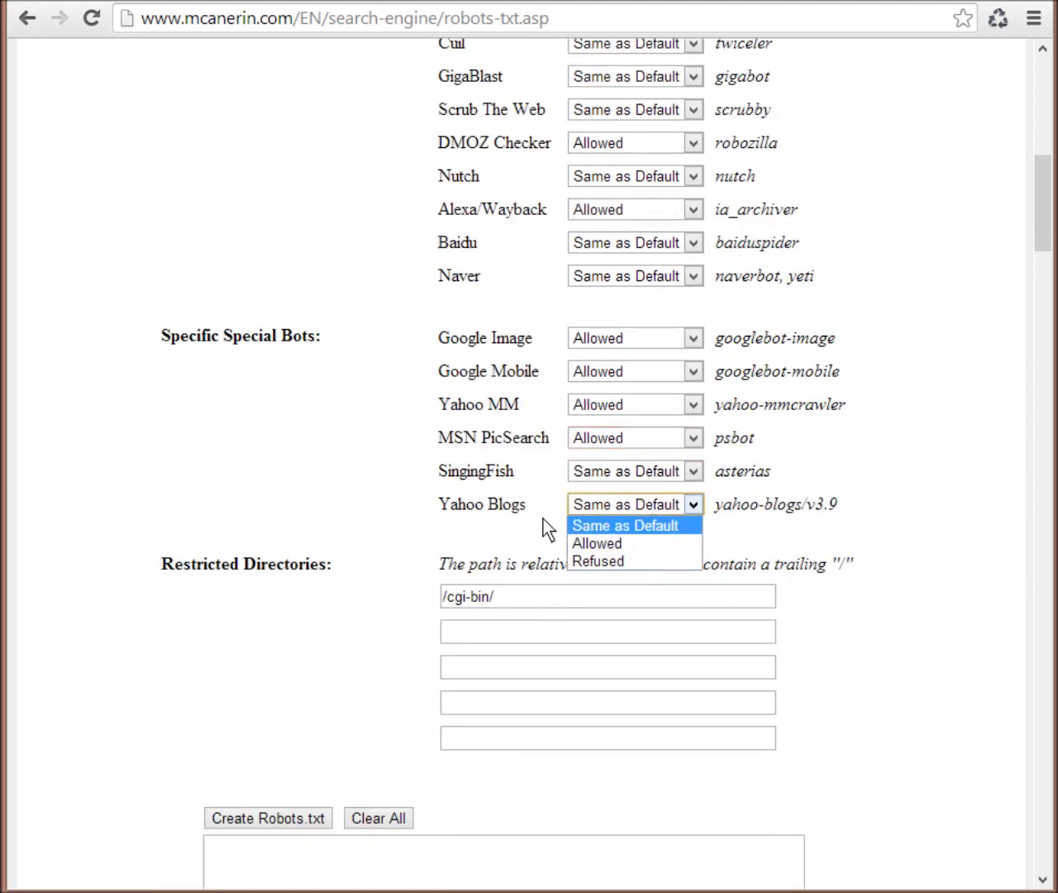
pyautogui.click(493, 513)
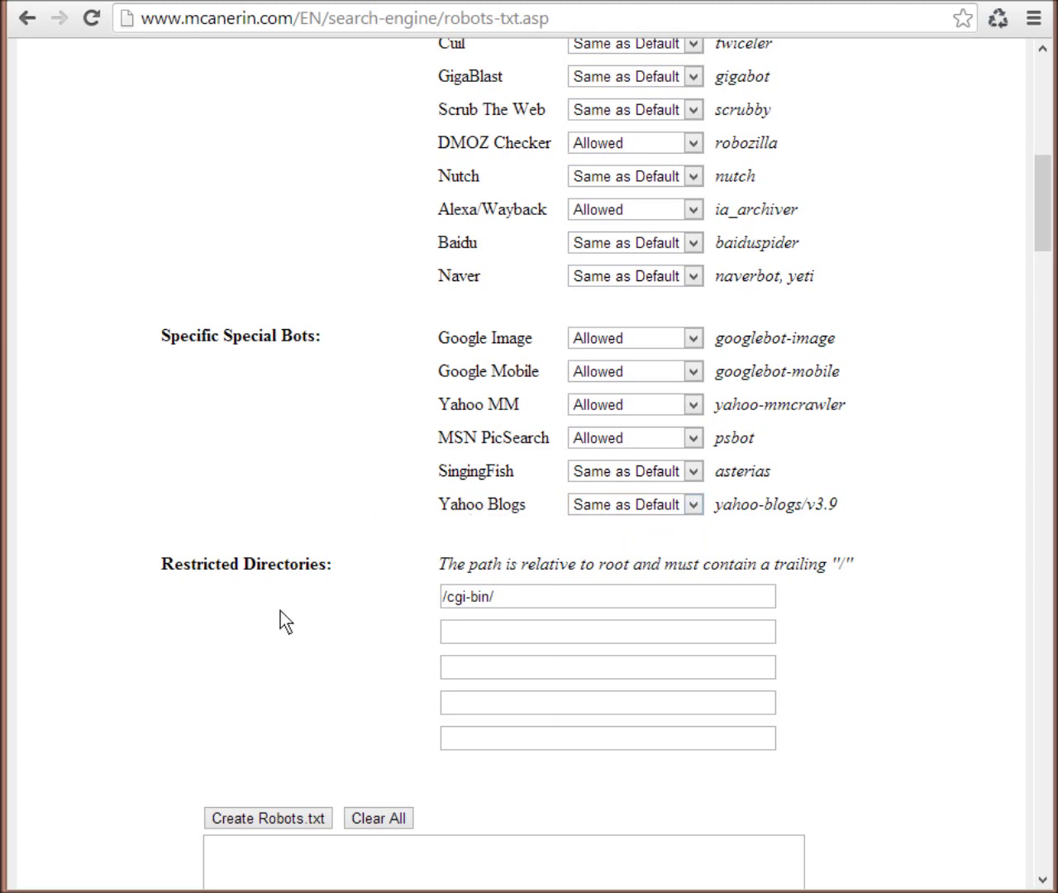
pyautogui.scroll(-1, 284, 615)
# - Enter /includes/ in the second Restricted Directories box below /cgi-bin/
pyautogui.scroll(3, 284, 615)
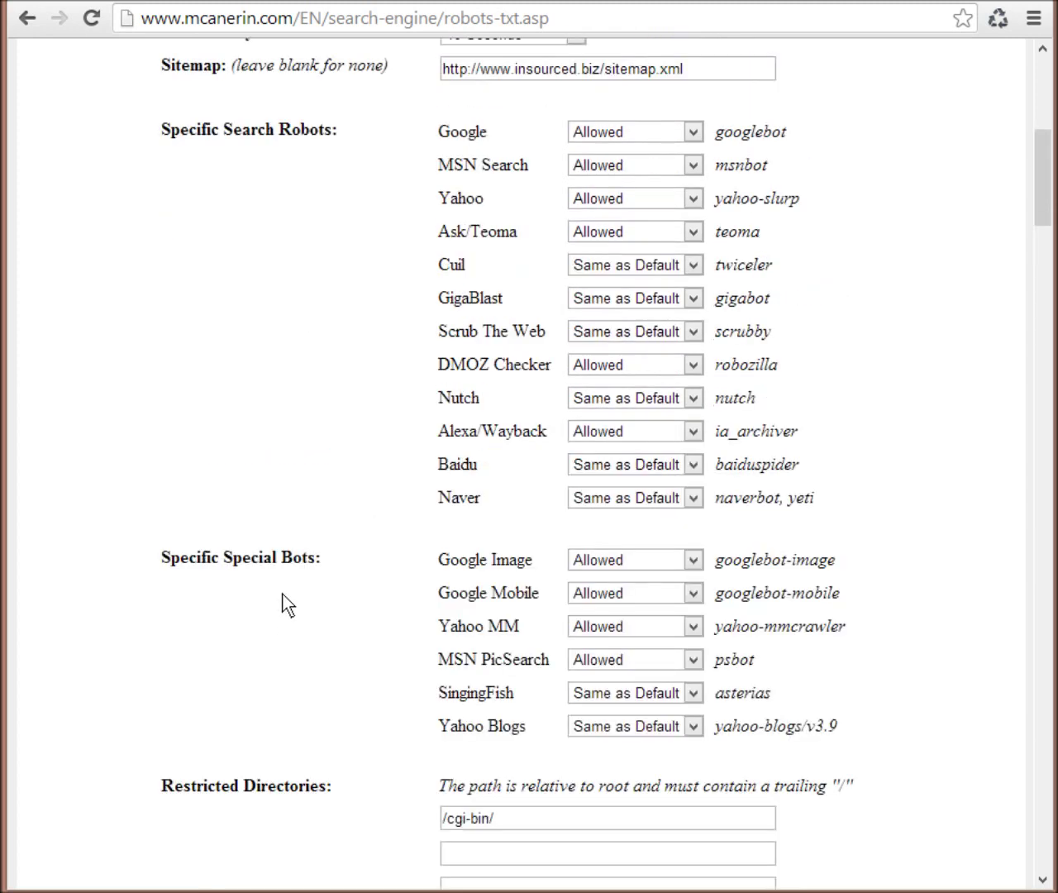
pyautogui.scroll(-3, 284, 604)
pyautogui.moveTo(180, 570); pyautogui.dragTo(297, 566)
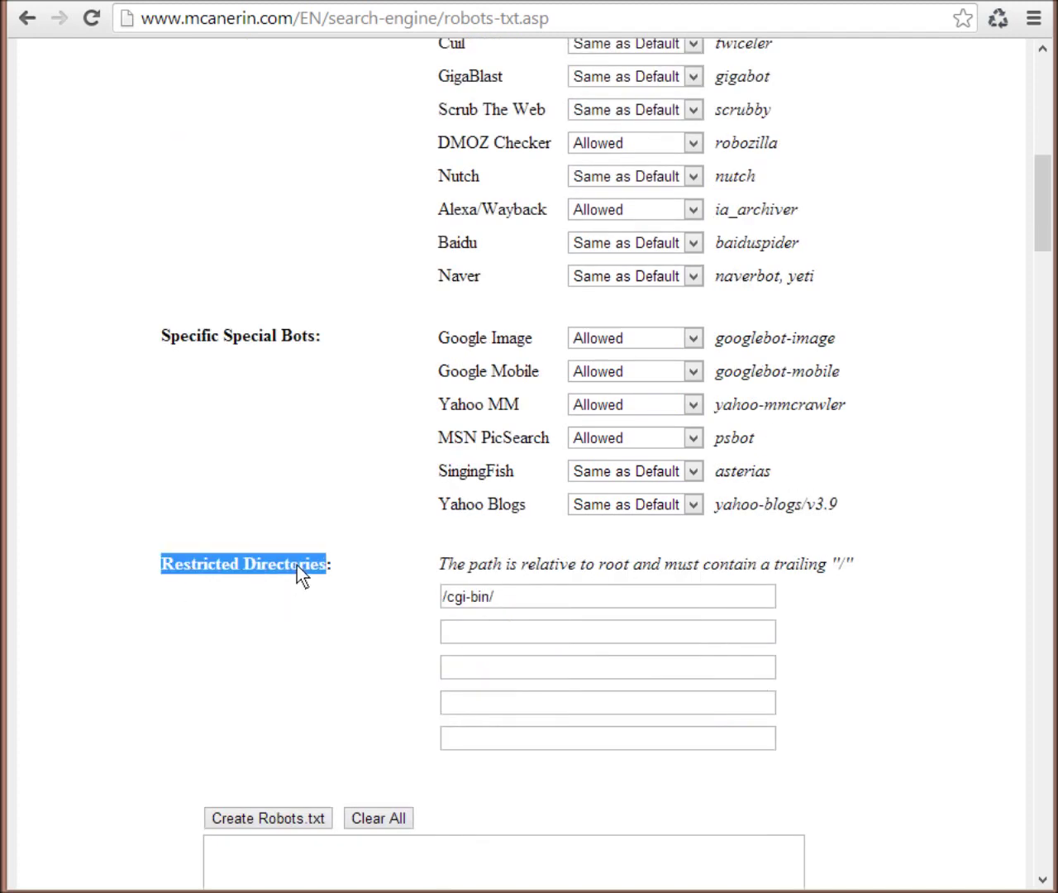
pyautogui.click(366, 584)
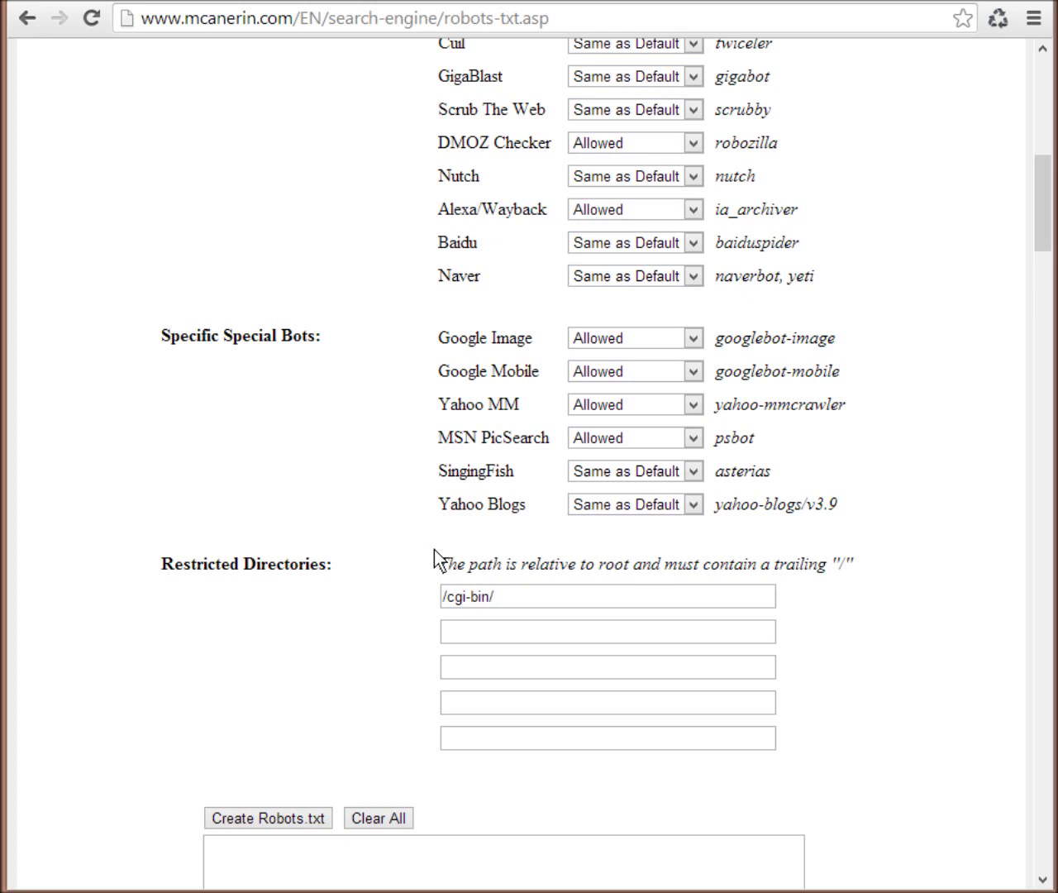
pyautogui.click(483, 631)
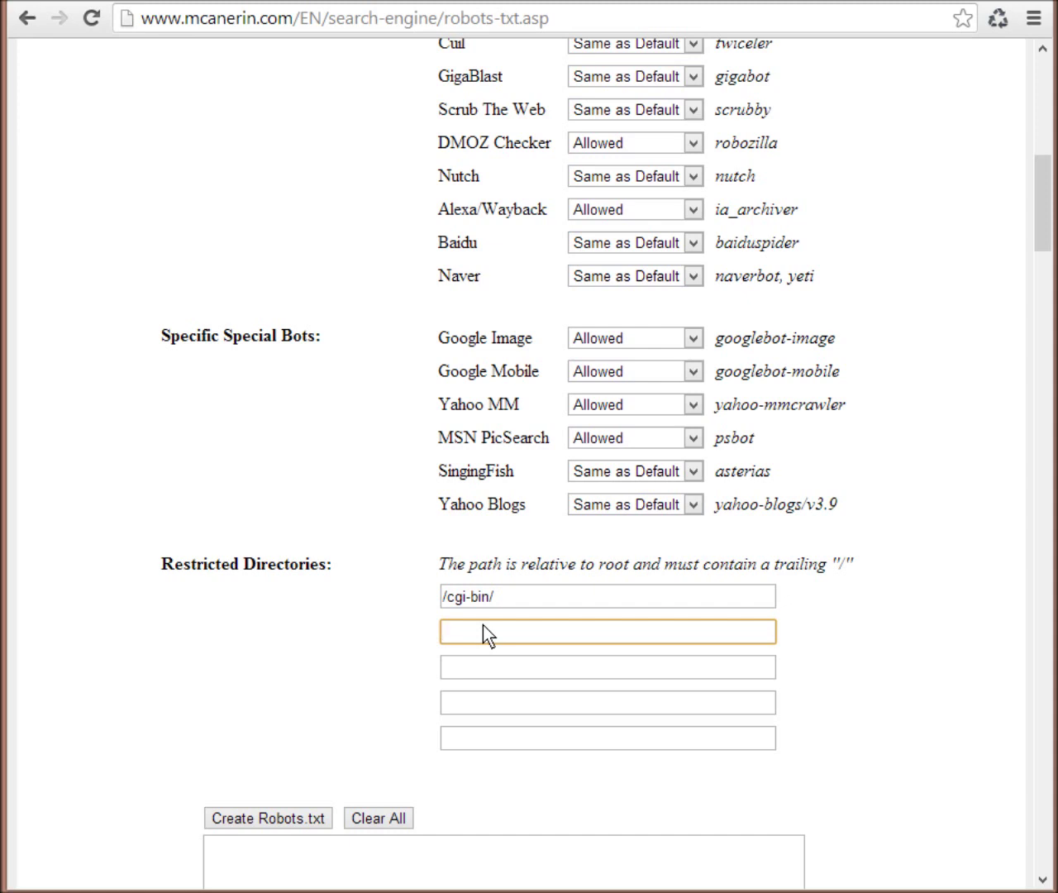
pyautogui.scroll(-1, 483, 625)
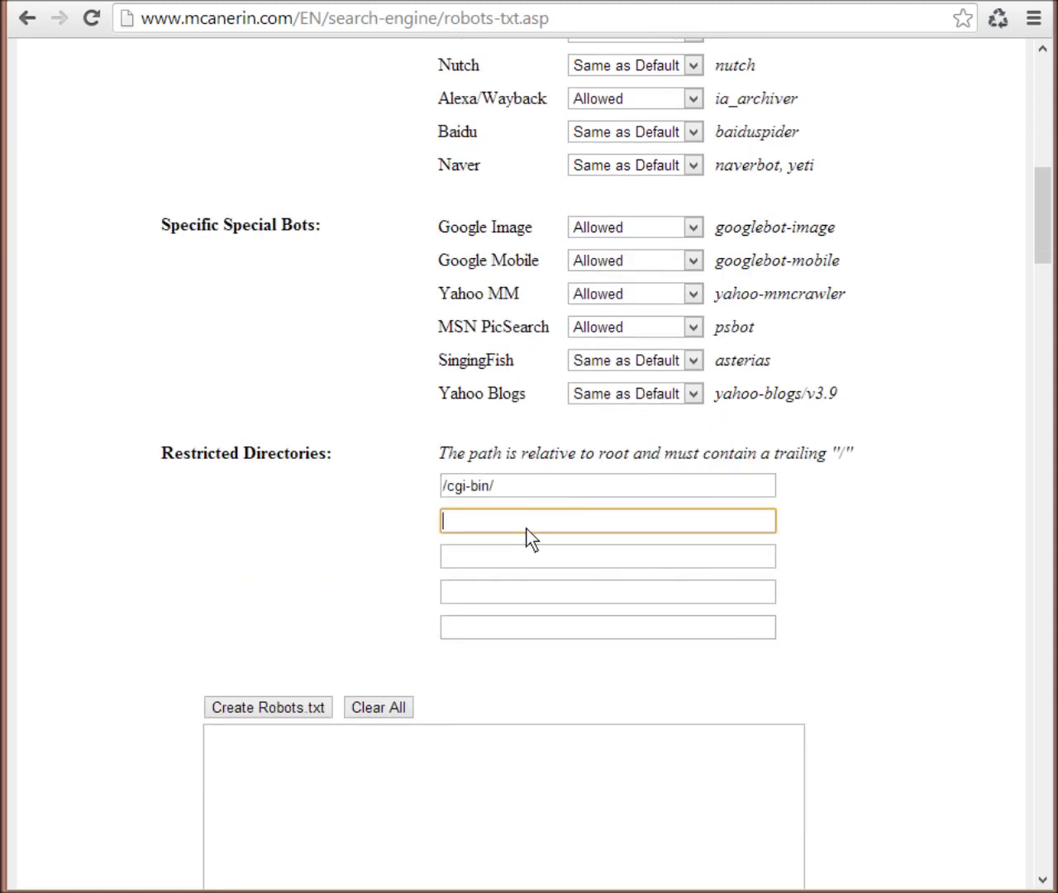
pyautogui.click(494, 488)
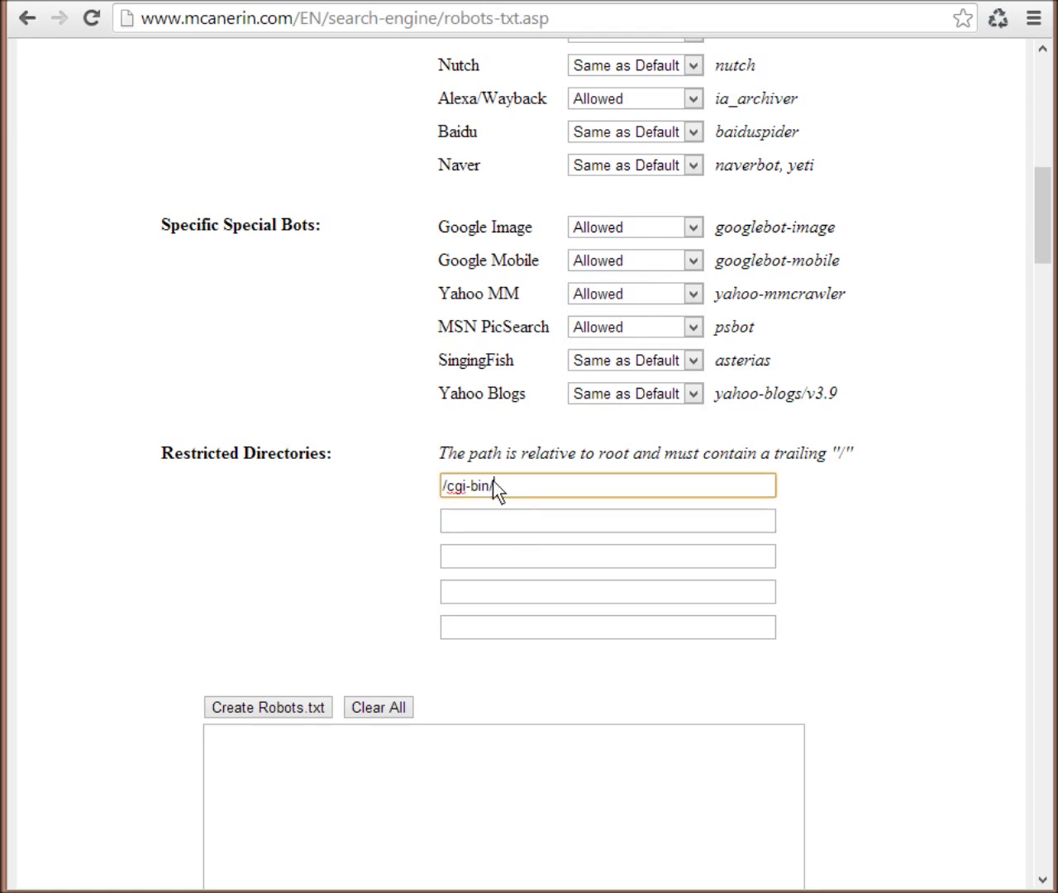
pyautogui.hotkey('ctrl', 'a')
pyautogui.click(492, 520)
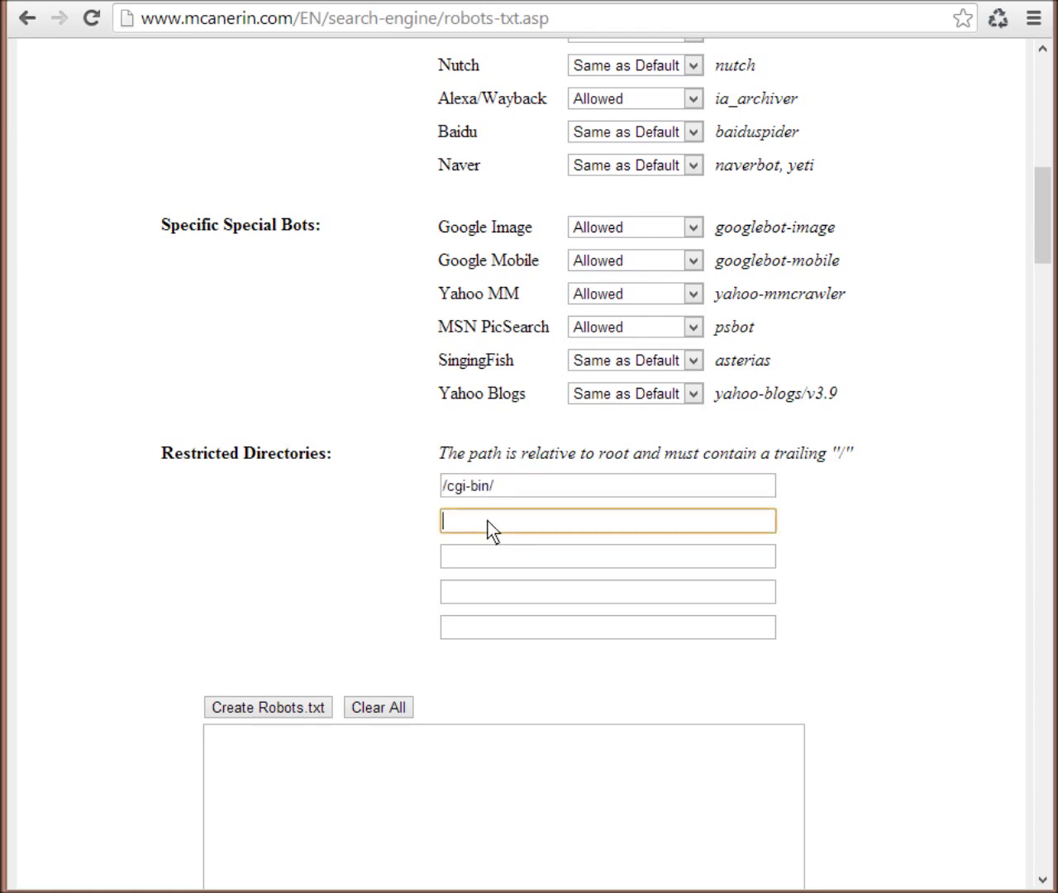
pyautogui.write('/includes/')
pyautogui.click(521, 554)
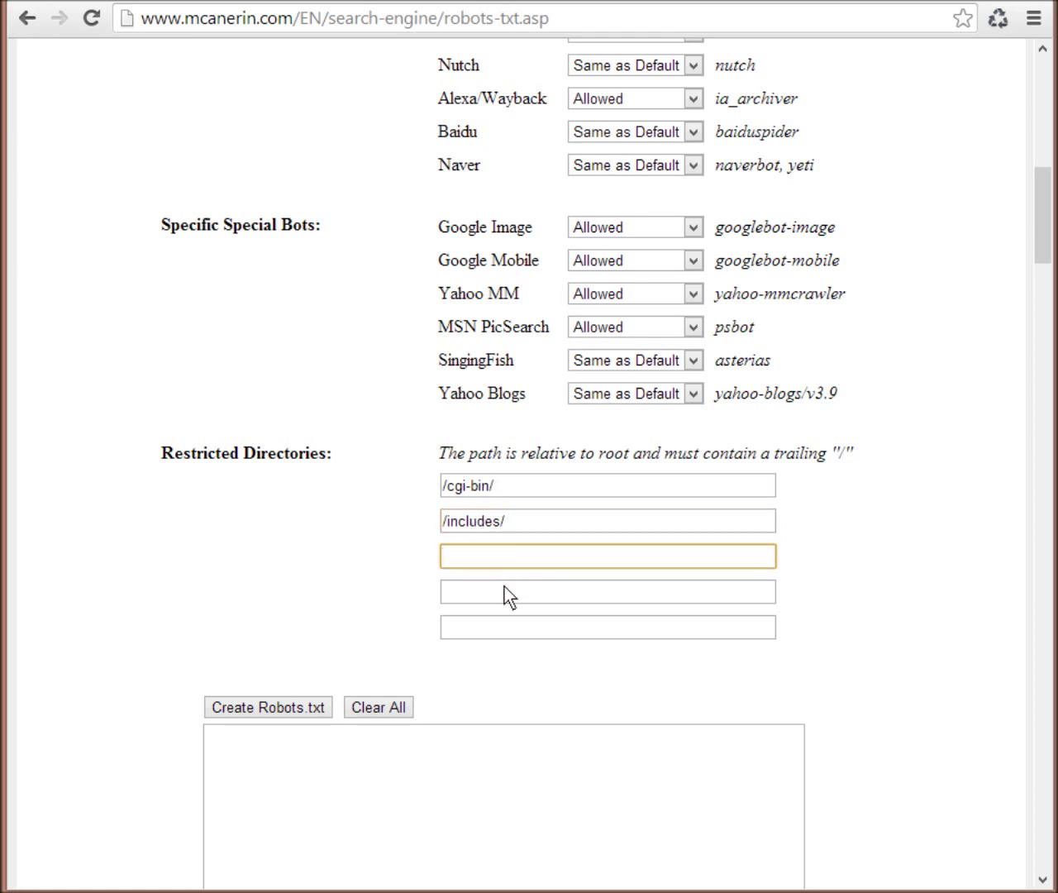
# - Create the robots.txt output and confirm the creation dialog
pyautogui.scroll(-1, 523, 496)
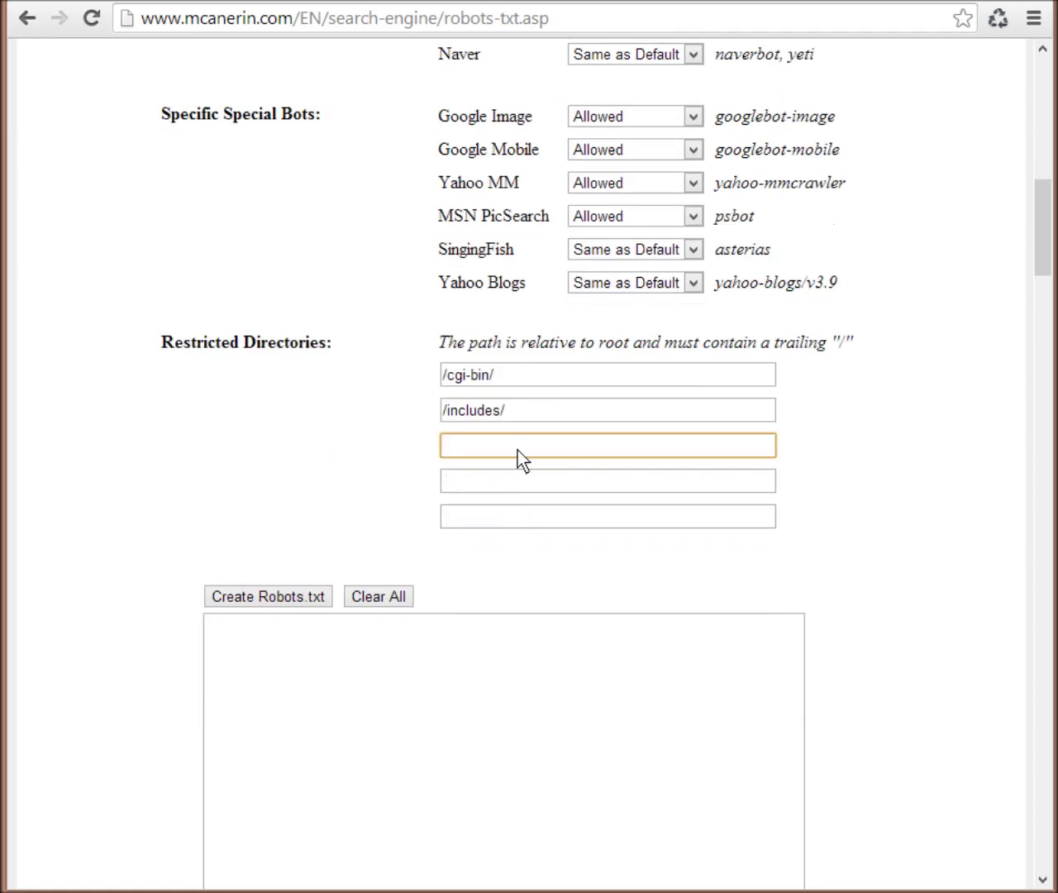
pyautogui.scroll(-1, 456, 562)
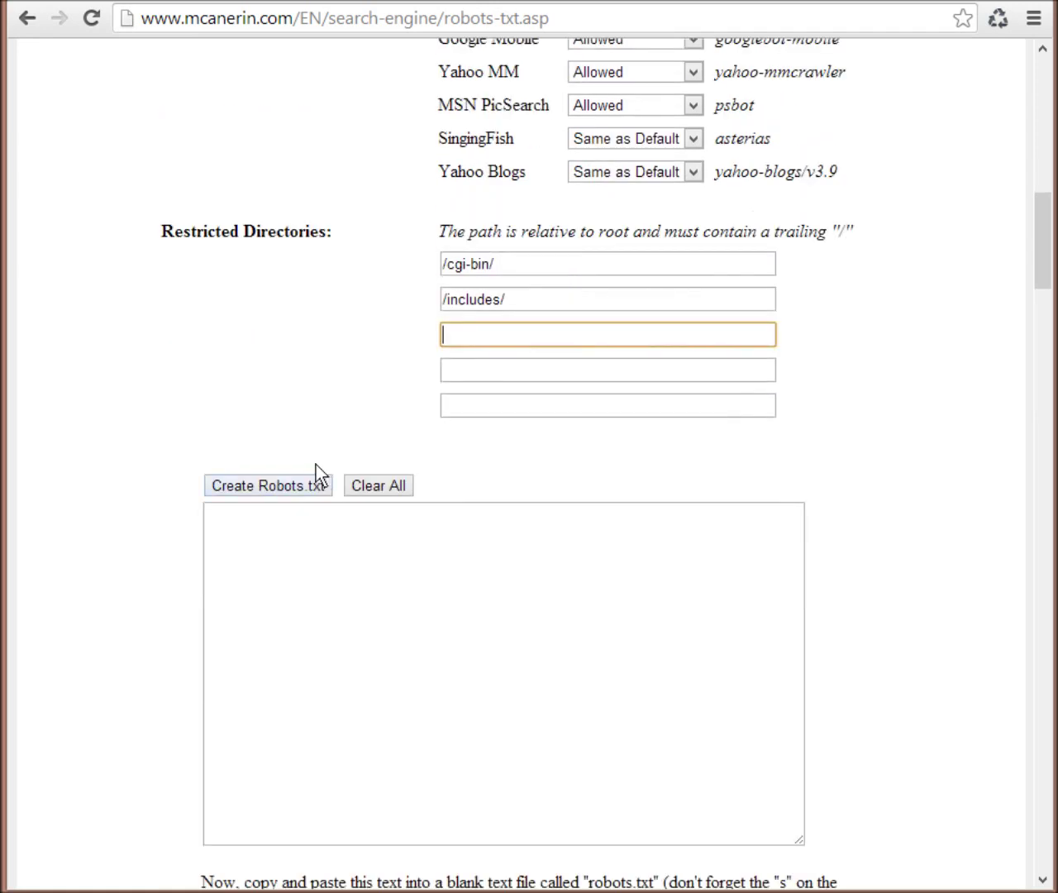
pyautogui.click(256, 486)
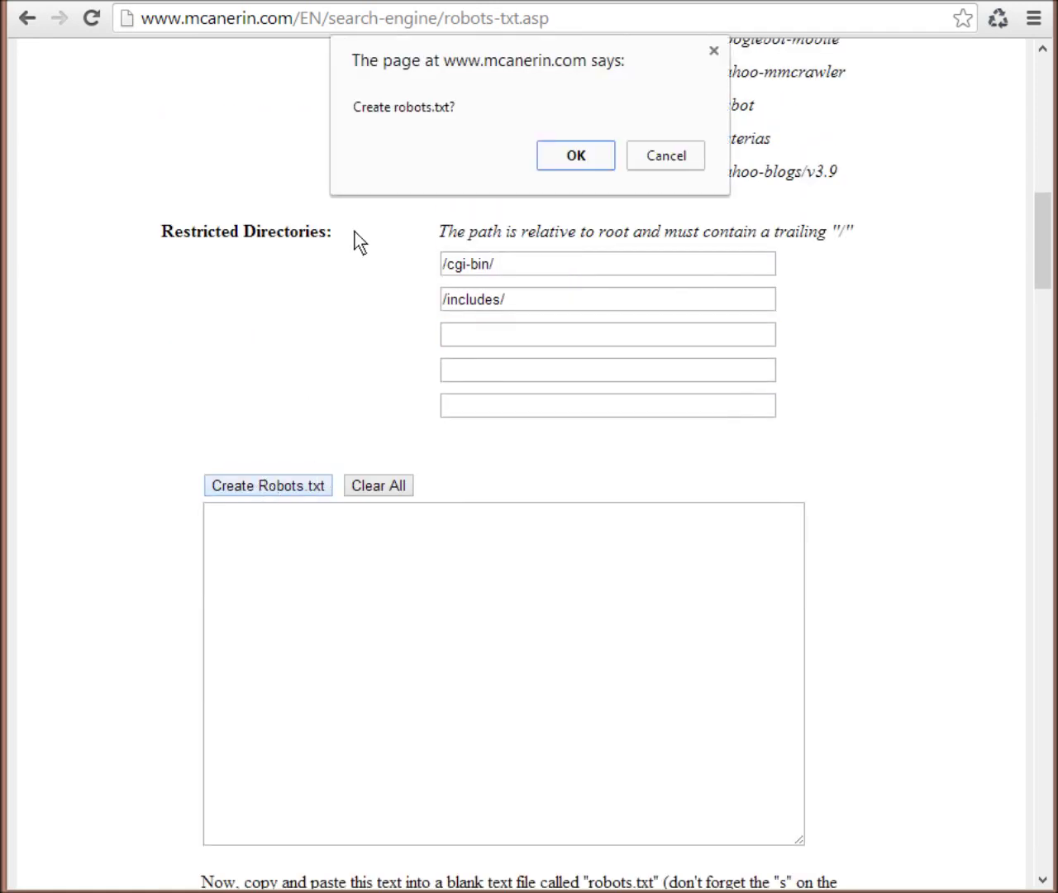
pyautogui.click(574, 155)
pyautogui.scroll(-3, 123, 556)
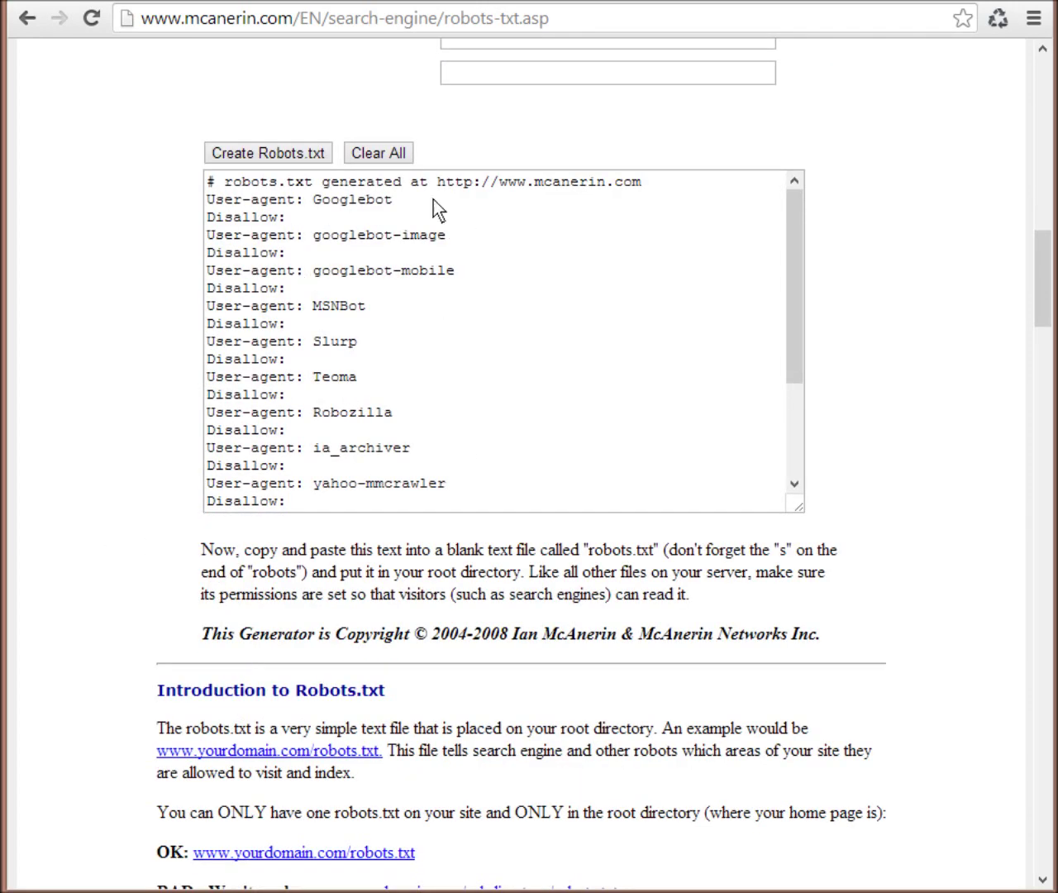
pyautogui.moveTo(400, 201); pyautogui.dragTo(193, 208)
pyautogui.moveTo(331, 218); pyautogui.dragTo(179, 224)
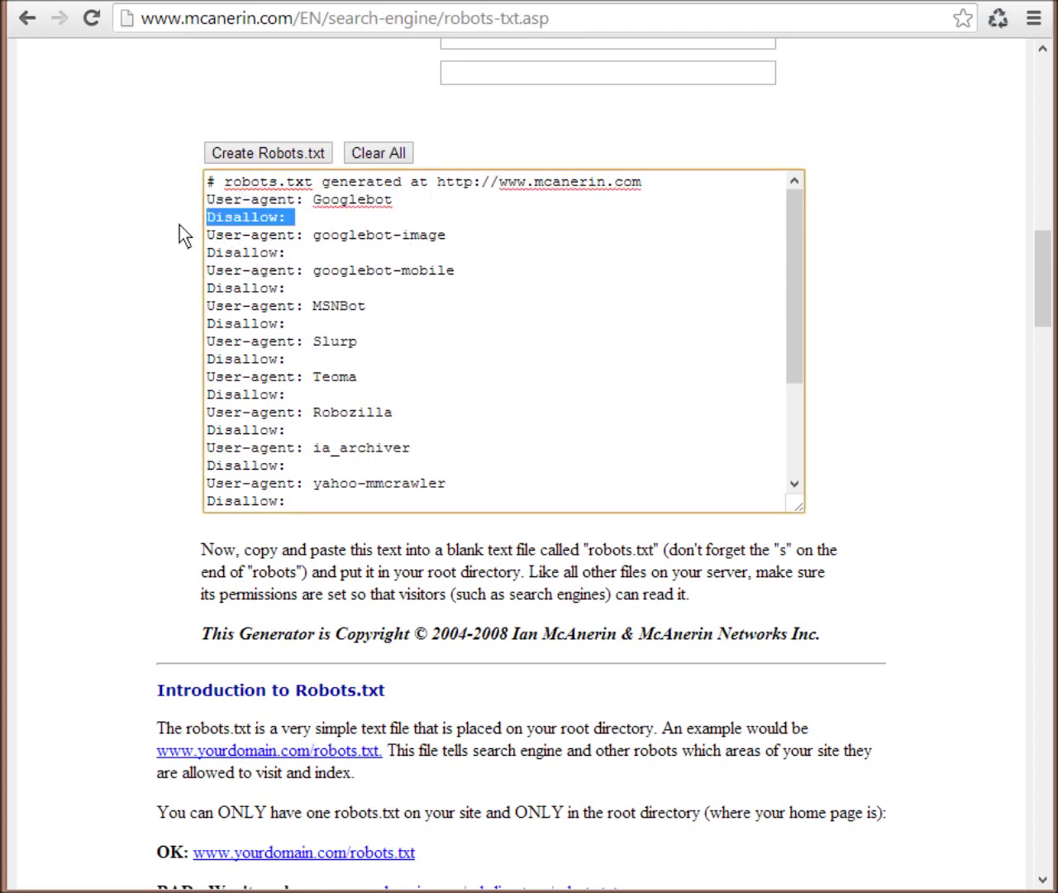
pyautogui.click(327, 217)
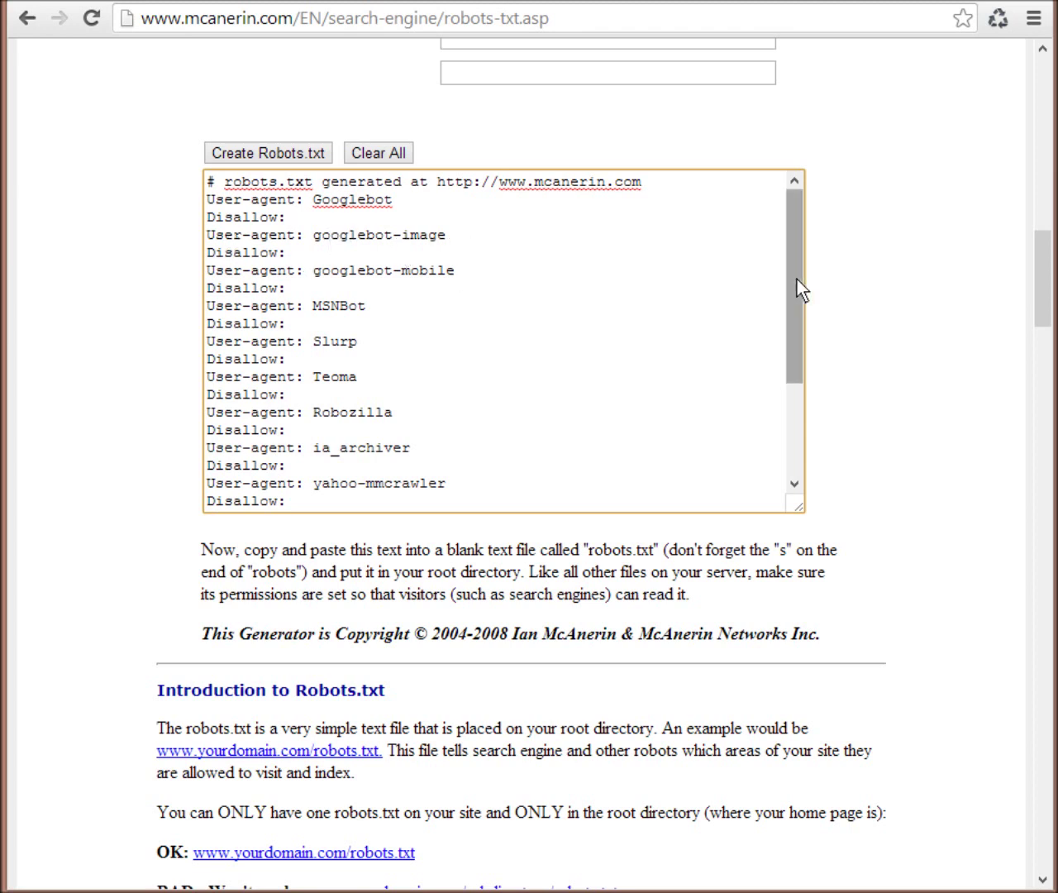
pyautogui.moveTo(797, 279); pyautogui.dragTo(800, 362)
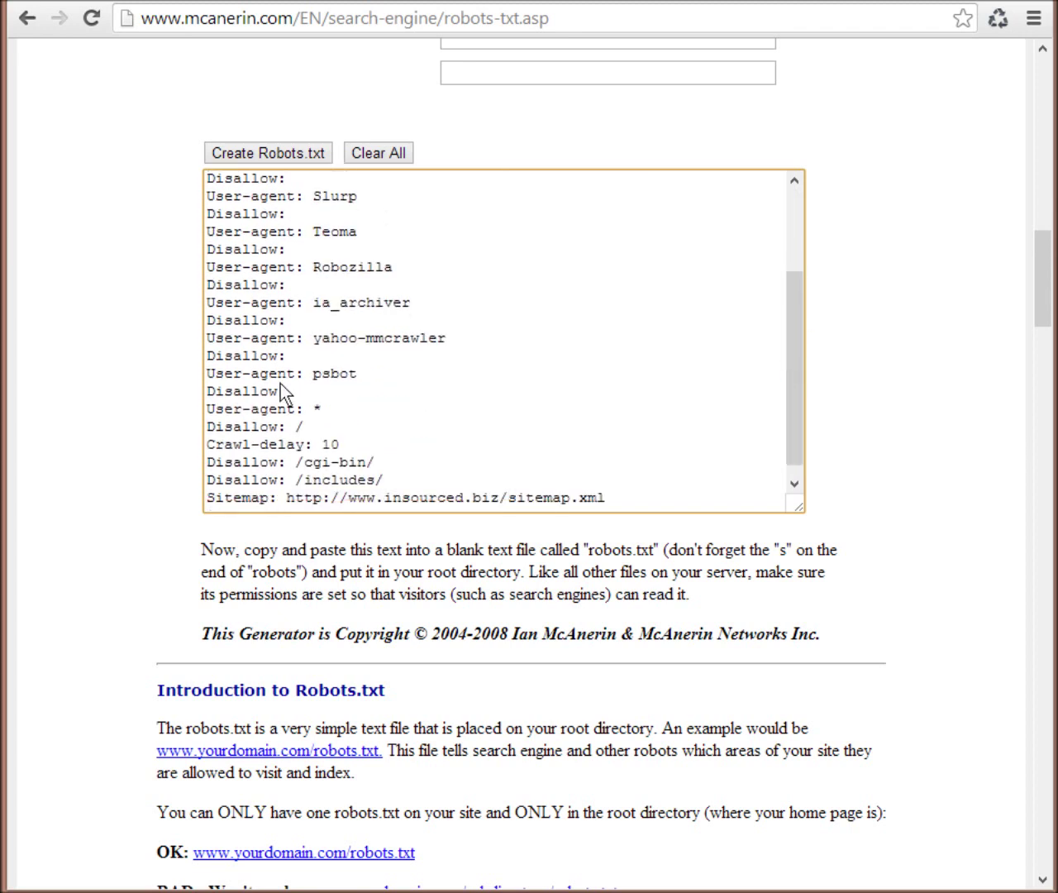
pyautogui.moveTo(314, 392); pyautogui.dragTo(171, 391)
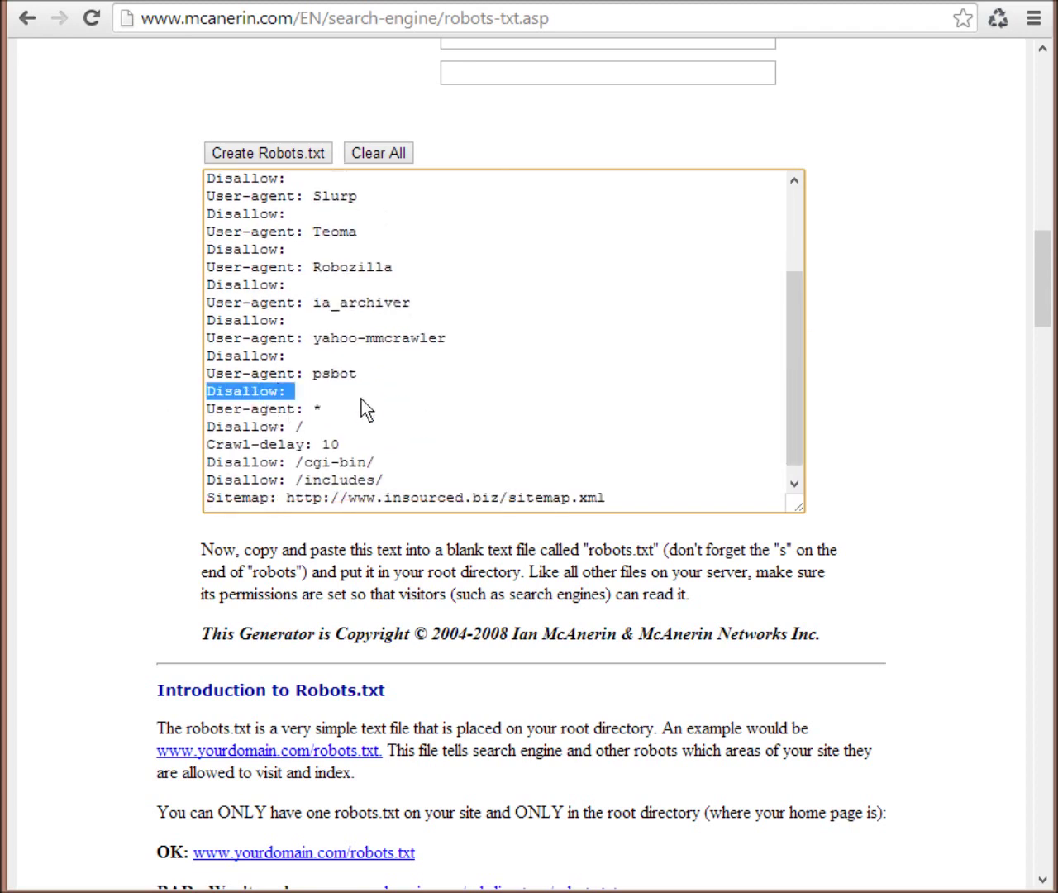
pyautogui.moveTo(357, 373); pyautogui.dragTo(215, 391)
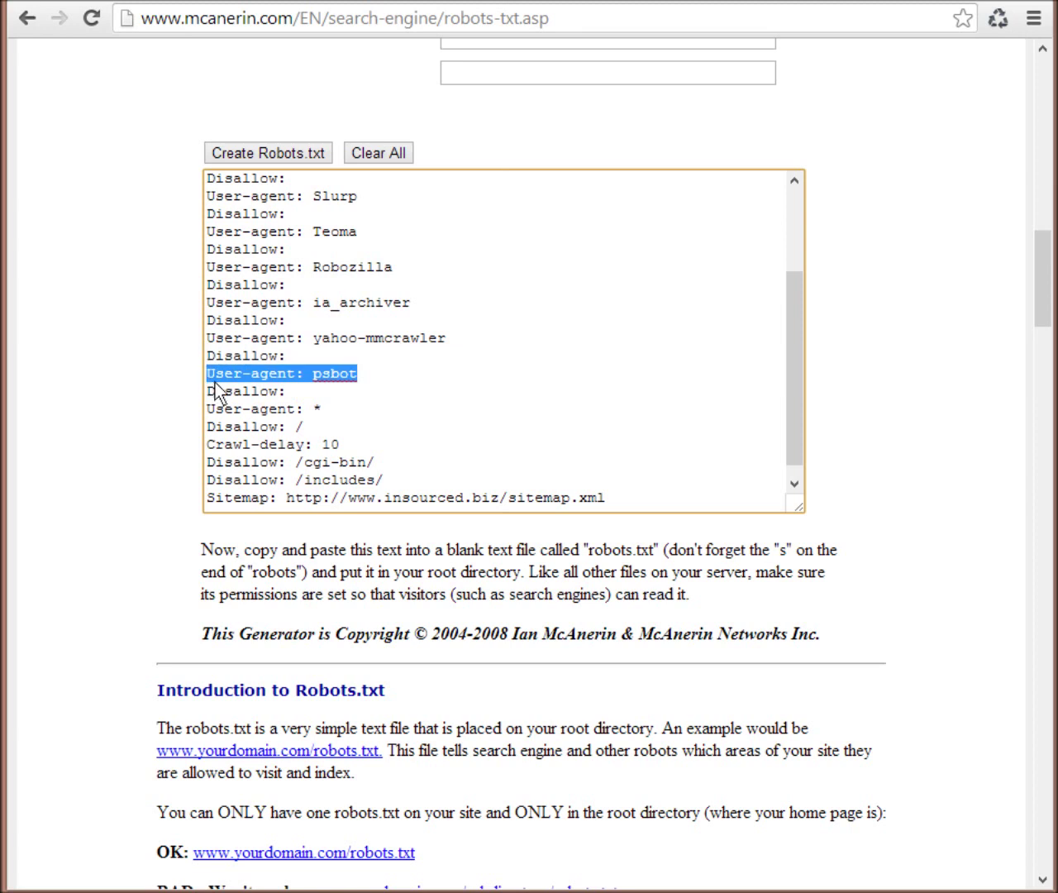
pyautogui.doubleClick(241, 391)
pyautogui.tripleClick(300, 390)
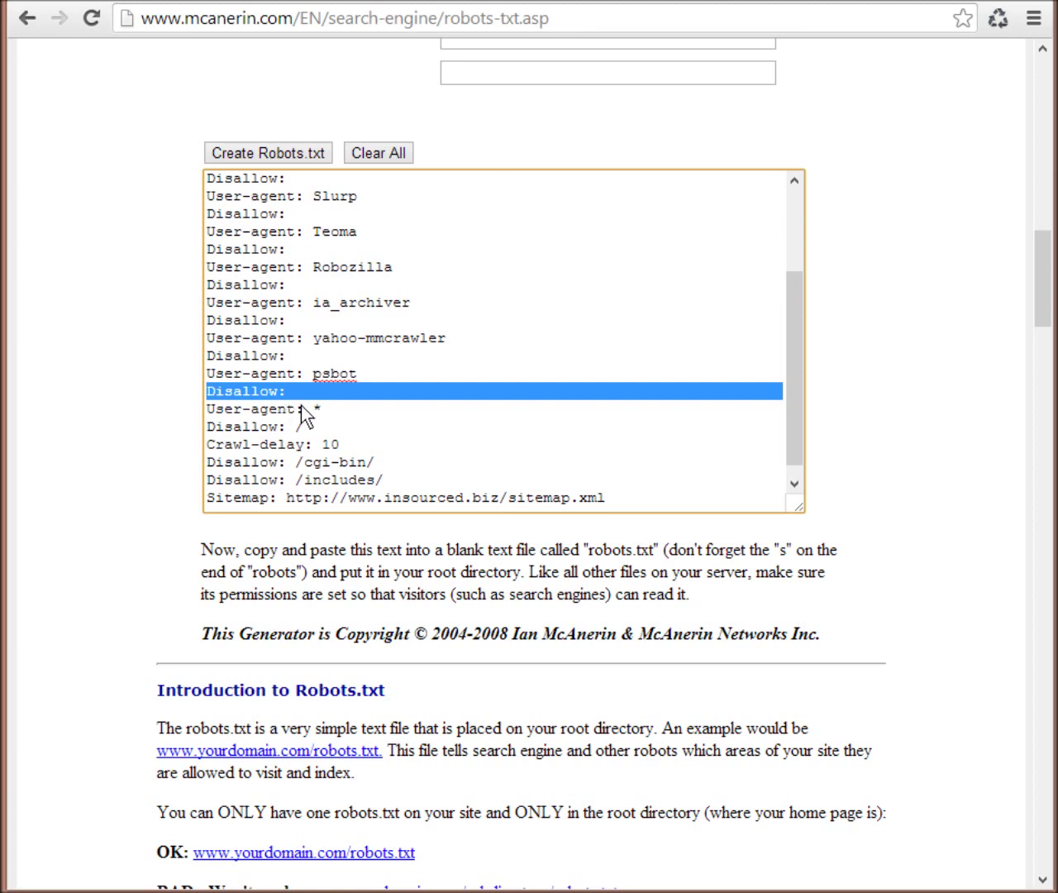
pyautogui.click(343, 419)
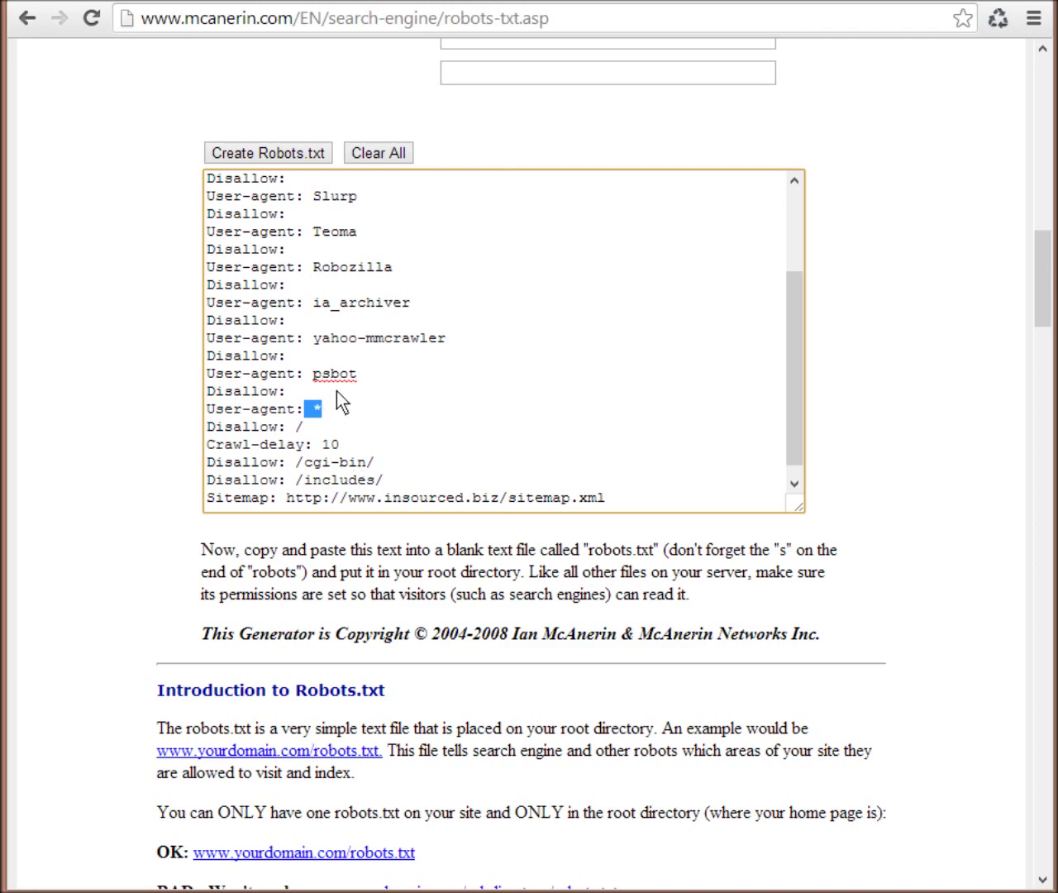
pyautogui.moveTo(337, 391); pyautogui.dragTo(177, 167)
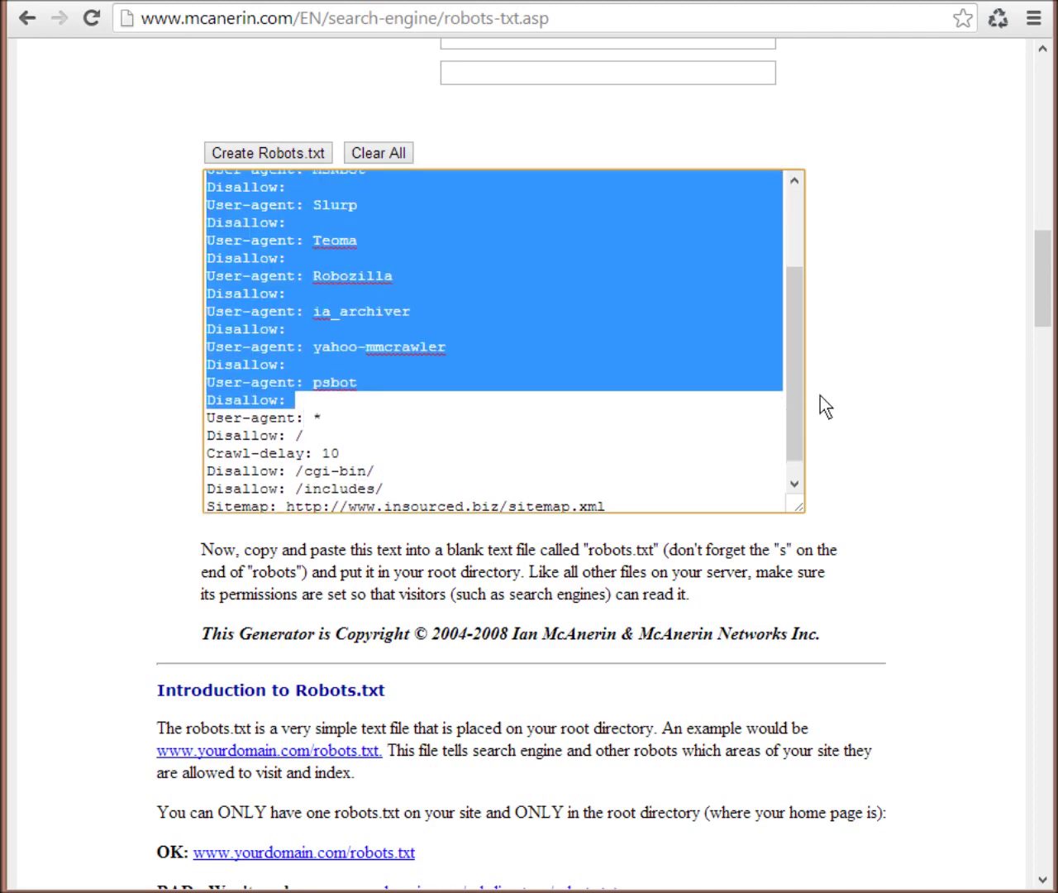
# - Select all generated robots.txt text, from the Googlebot rules down to the Sitemap line
pyautogui.scroll(2, 798, 364)
pyautogui.click(323, 488)
pyautogui.hotkey('ctrl', 'a')
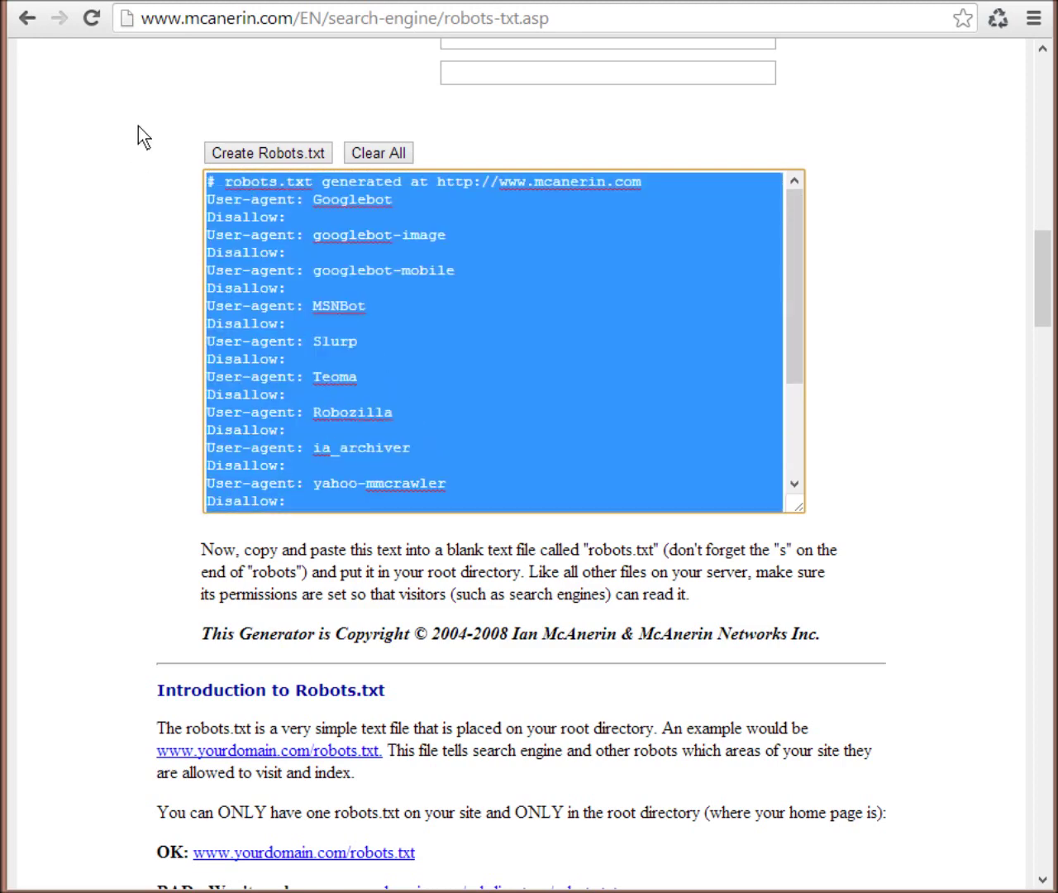
pyautogui.moveTo(799, 348); pyautogui.dragTo(798, 415)
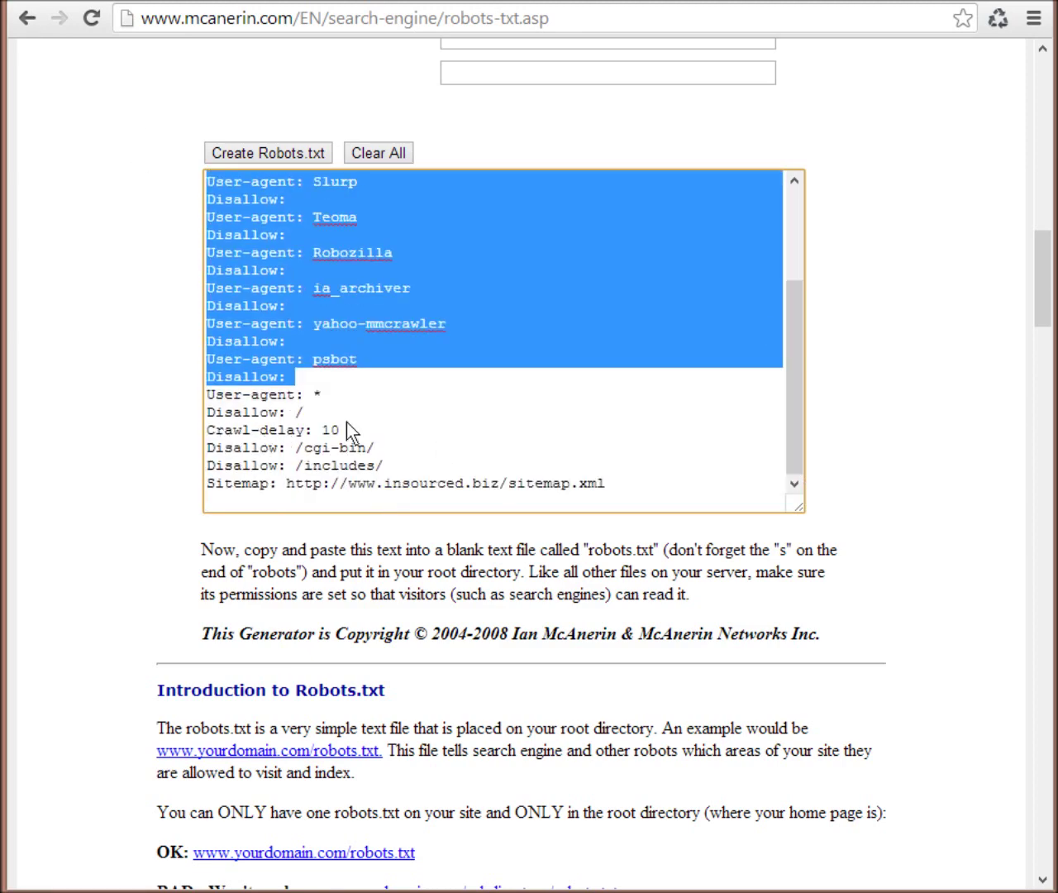
pyautogui.moveTo(346, 429); pyautogui.dragTo(208, 430)
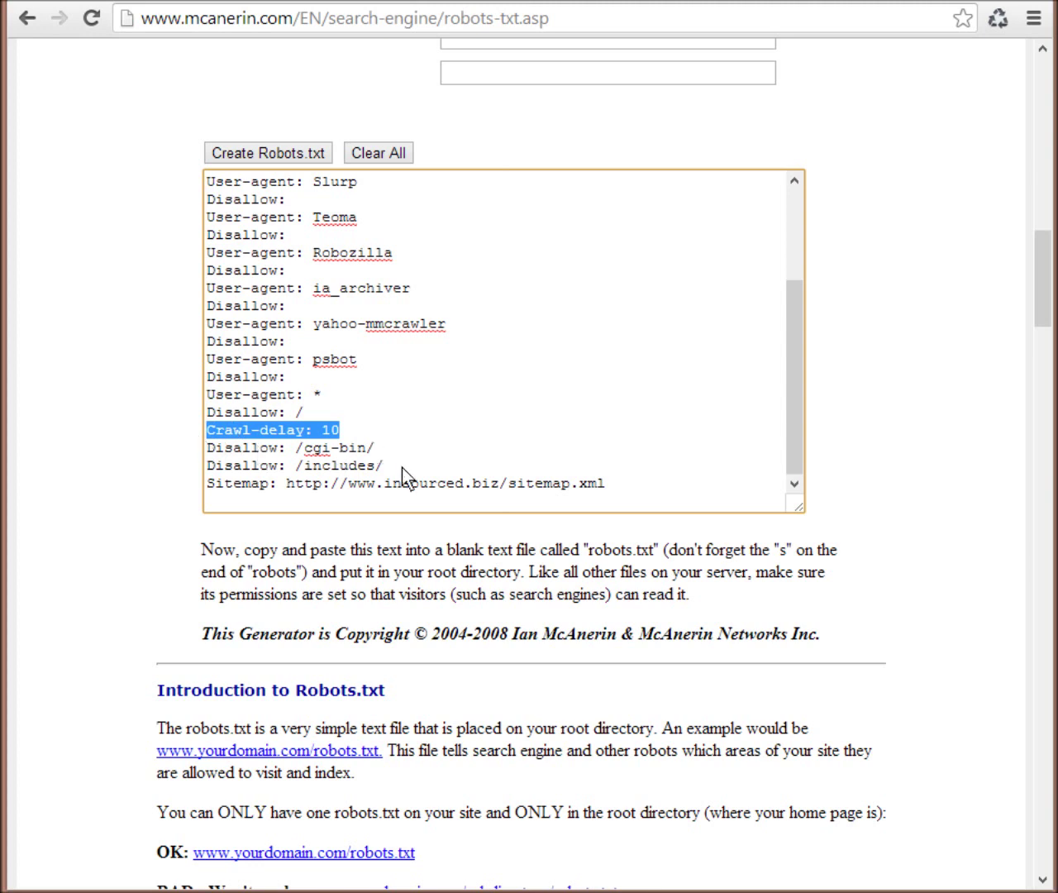
pyautogui.moveTo(403, 468); pyautogui.dragTo(174, 453)
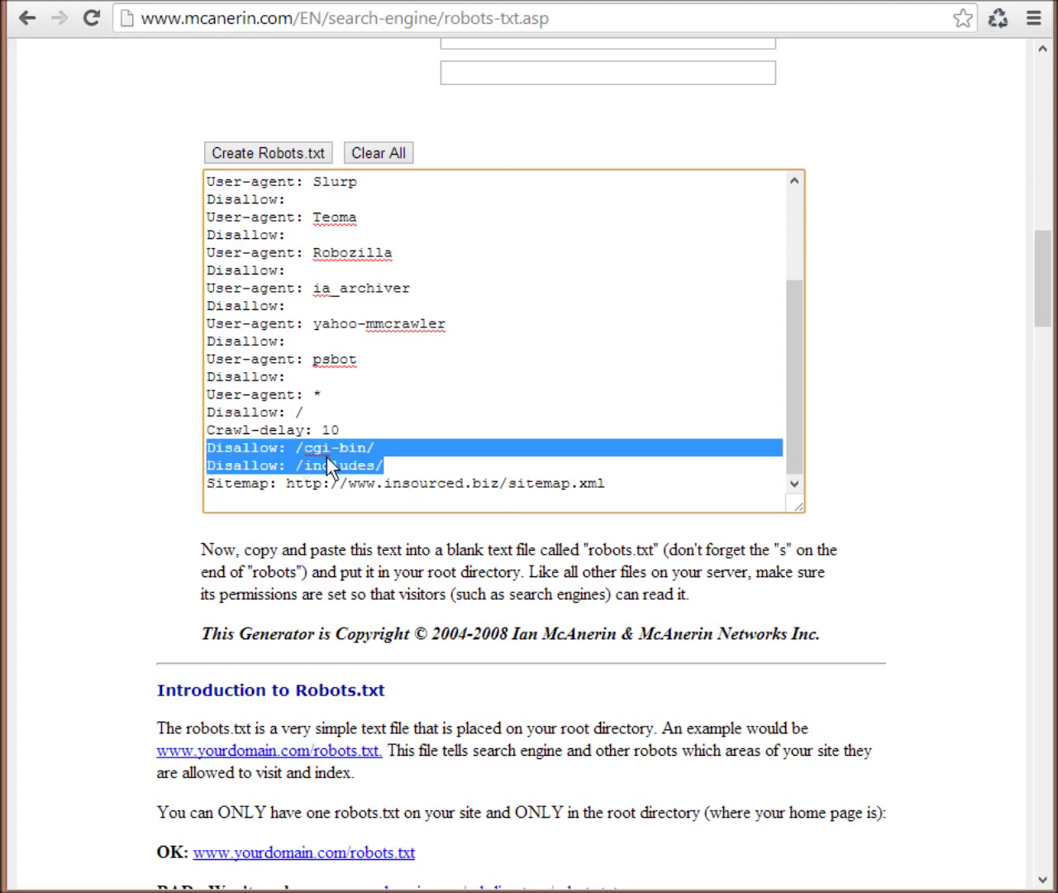
pyautogui.moveTo(231, 484); pyautogui.dragTo(616, 484)
pyautogui.click(639, 492)
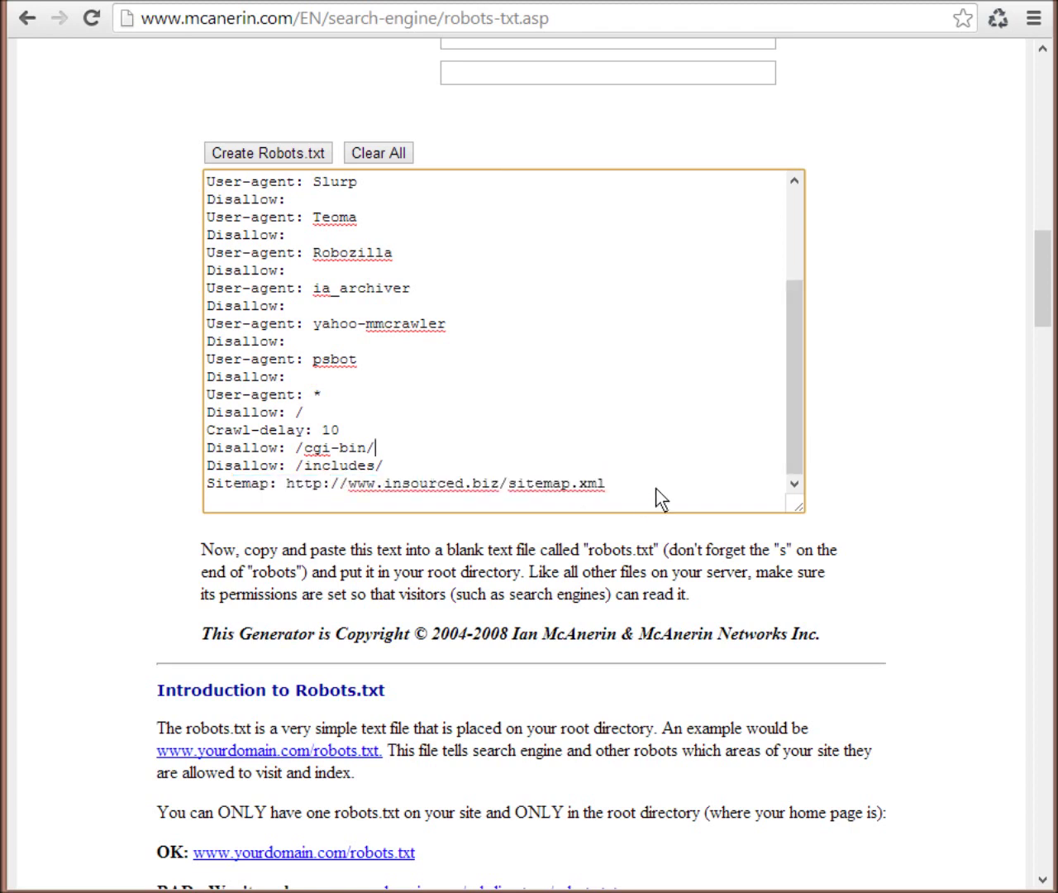
pyautogui.moveTo(662, 496); pyautogui.dragTo(119, 101)
pyautogui.hotkey('ctrl', 'c')
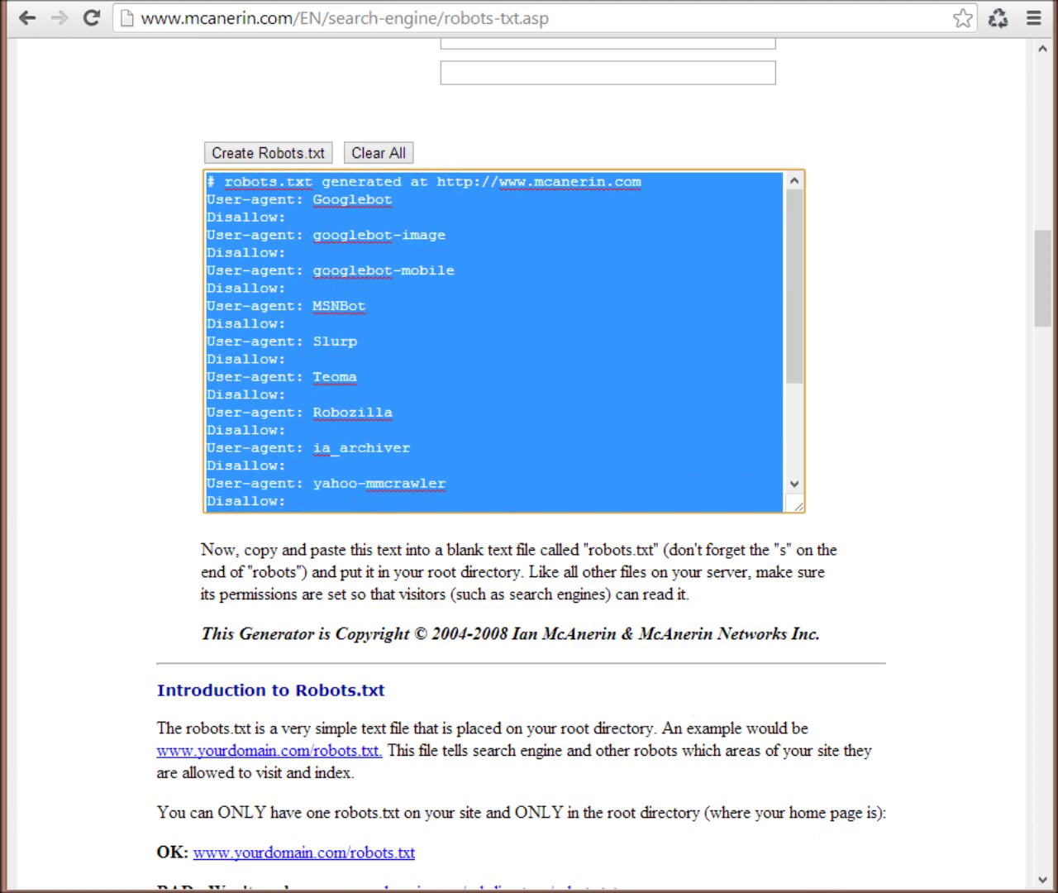
# - Open a new blank Notepad document and paste the robots.txt rules into it
pyautogui.rightClick(694, 891)
pyautogui.rightClick(668, 816)
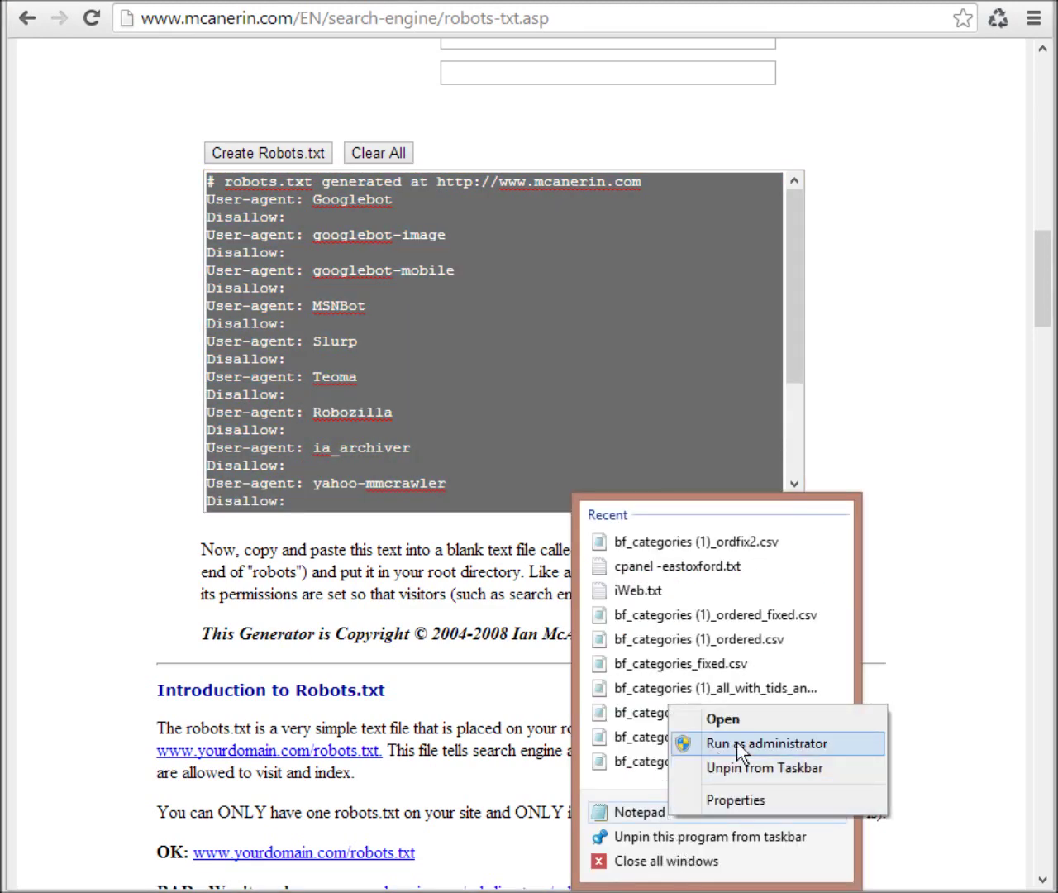
pyautogui.click(654, 815)
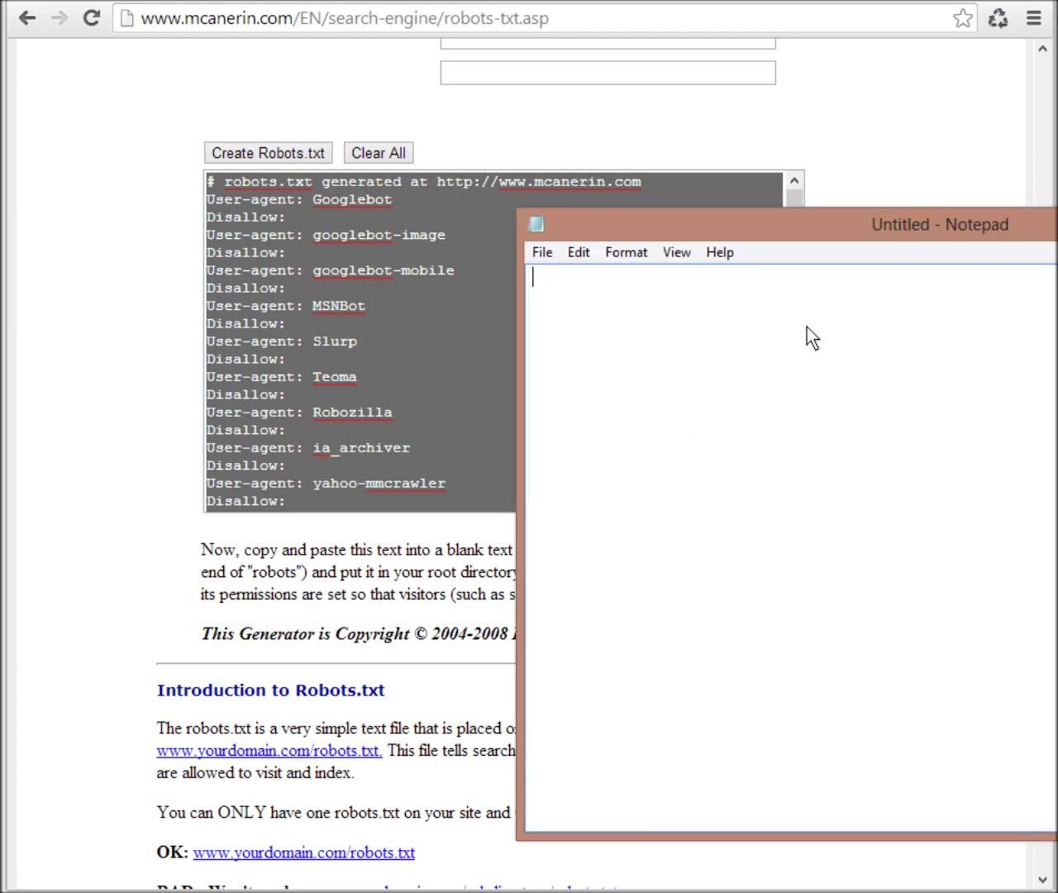
pyautogui.moveTo(695, 229); pyautogui.dragTo(651, 132)
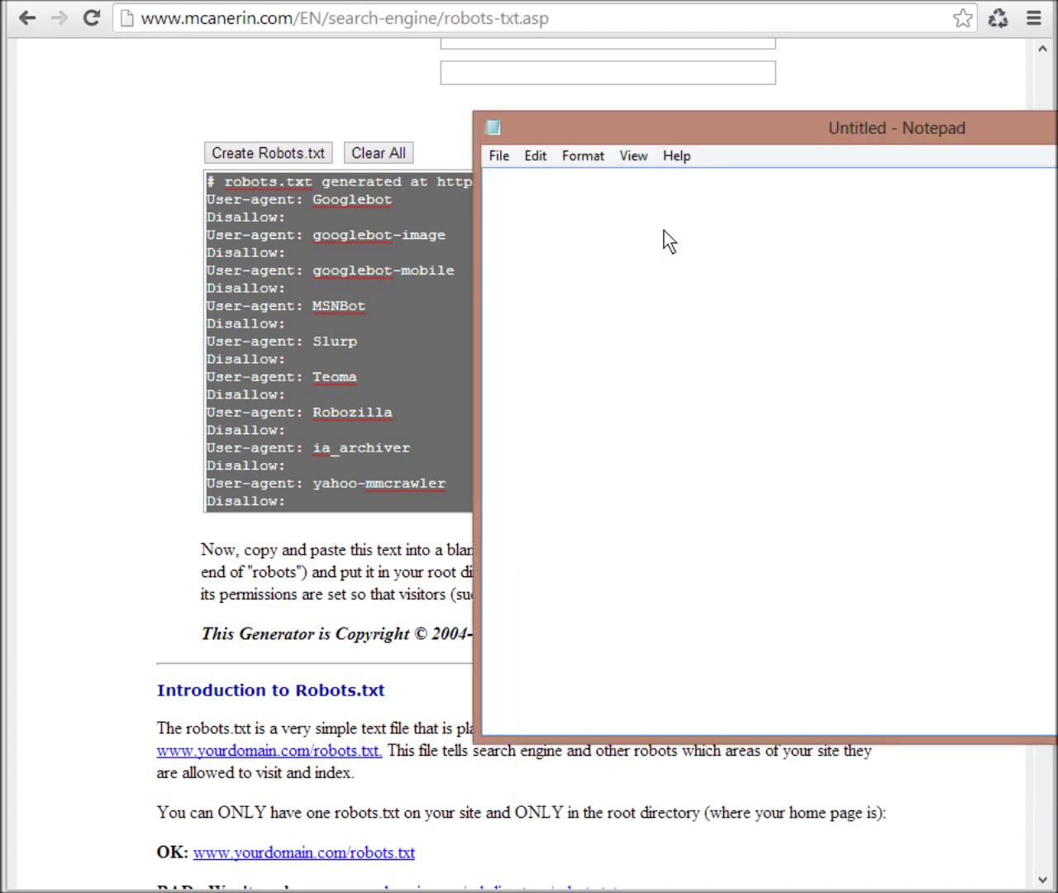
pyautogui.hotkey('ctrl', 'v')
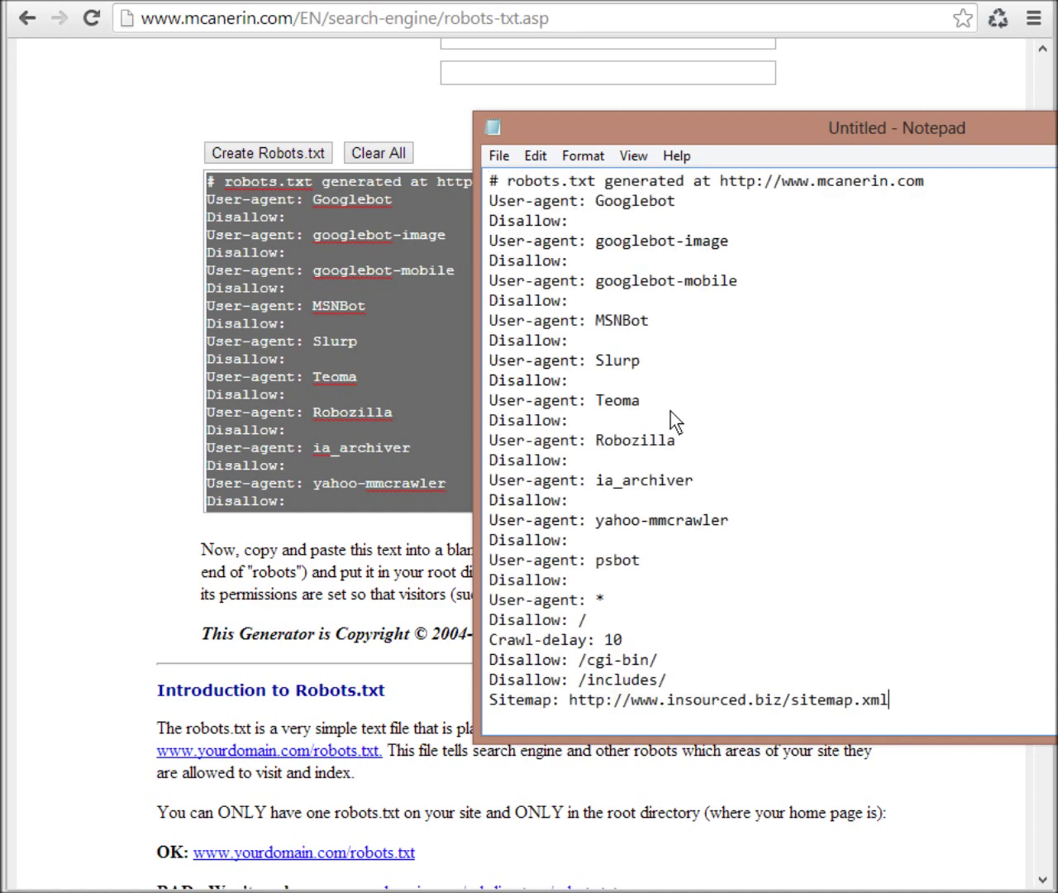
pyautogui.click(592, 380)
# - Save the Notepad file as robots.txt on the Desktop
pyautogui.click(499, 156)
pyautogui.click(547, 255)
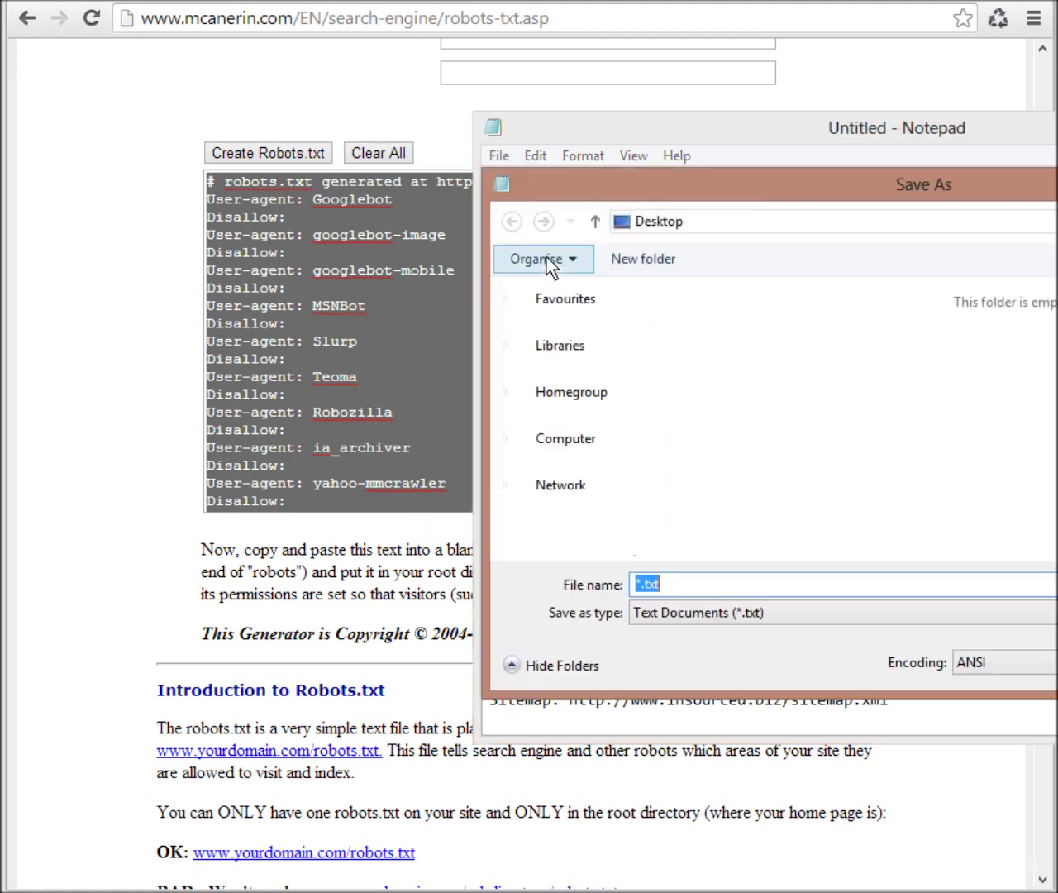
pyautogui.click(637, 585)
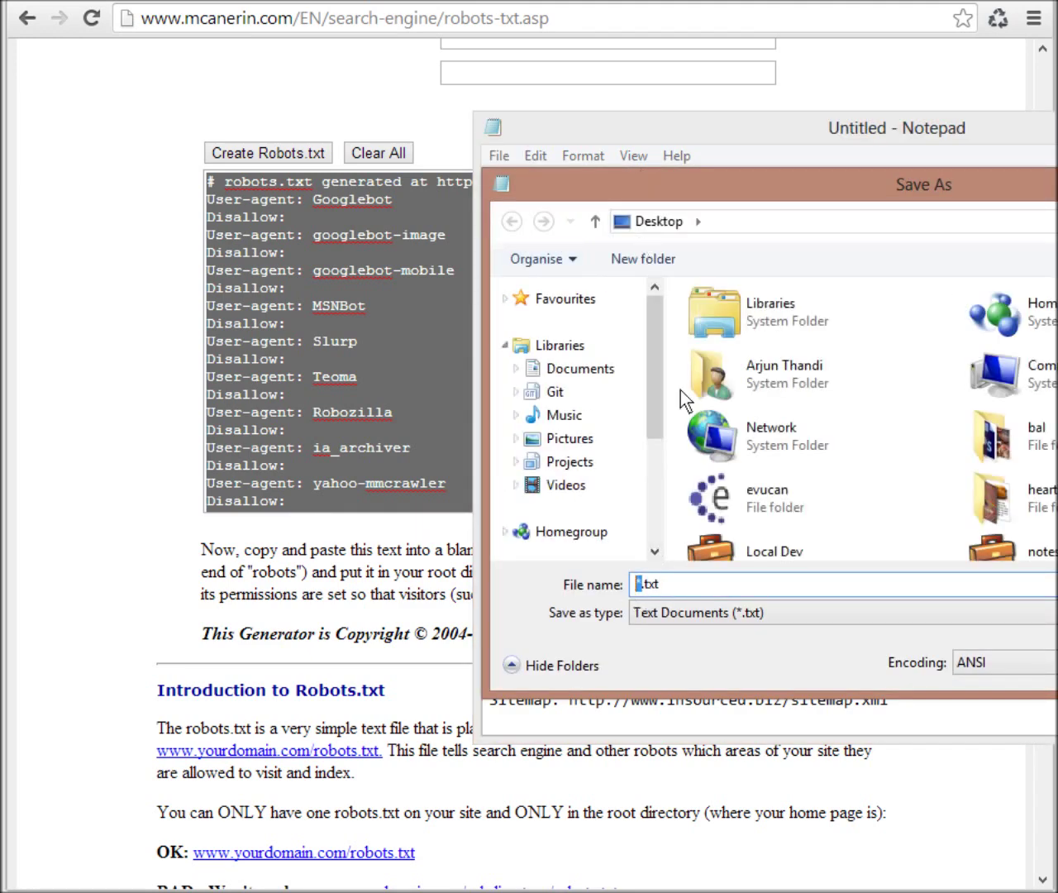
pyautogui.press('BackSpace')
pyautogui.write('robots')
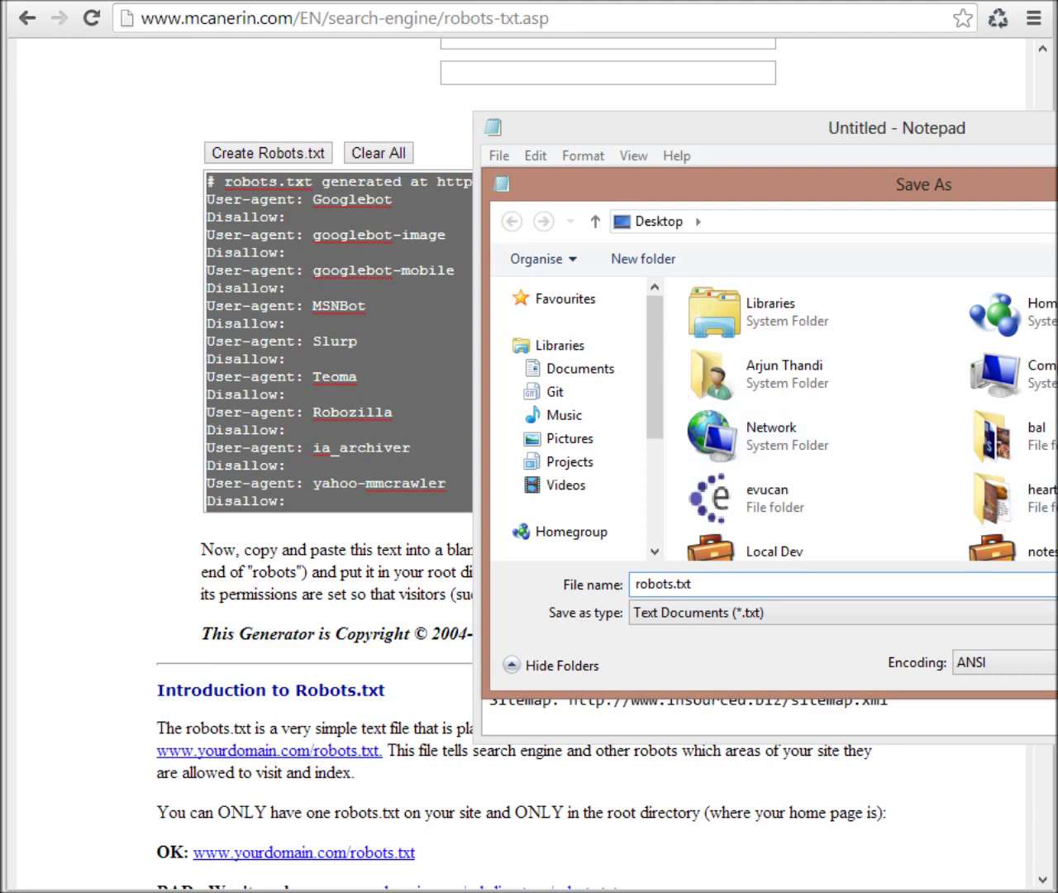
pyautogui.press('Return')
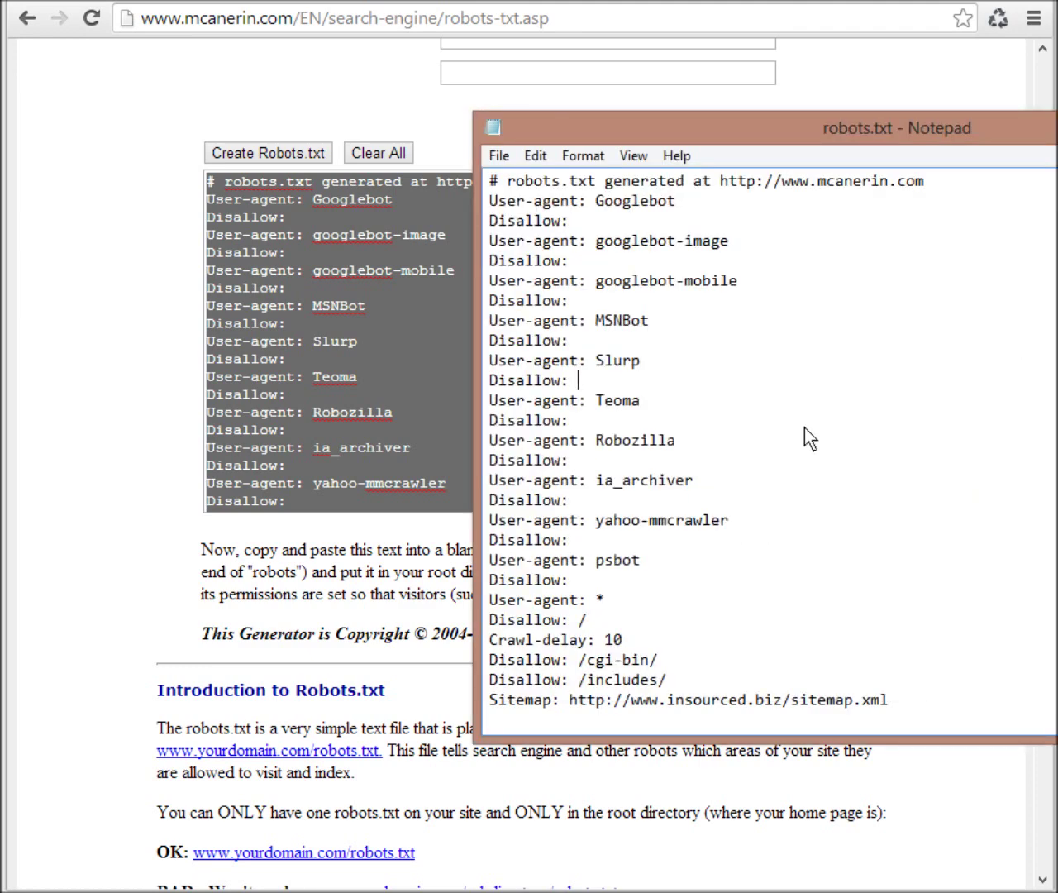
# - Bring the generator page forward and scroll through the output to the insourced.biz Sitemap line
pyautogui.click(107, 402)
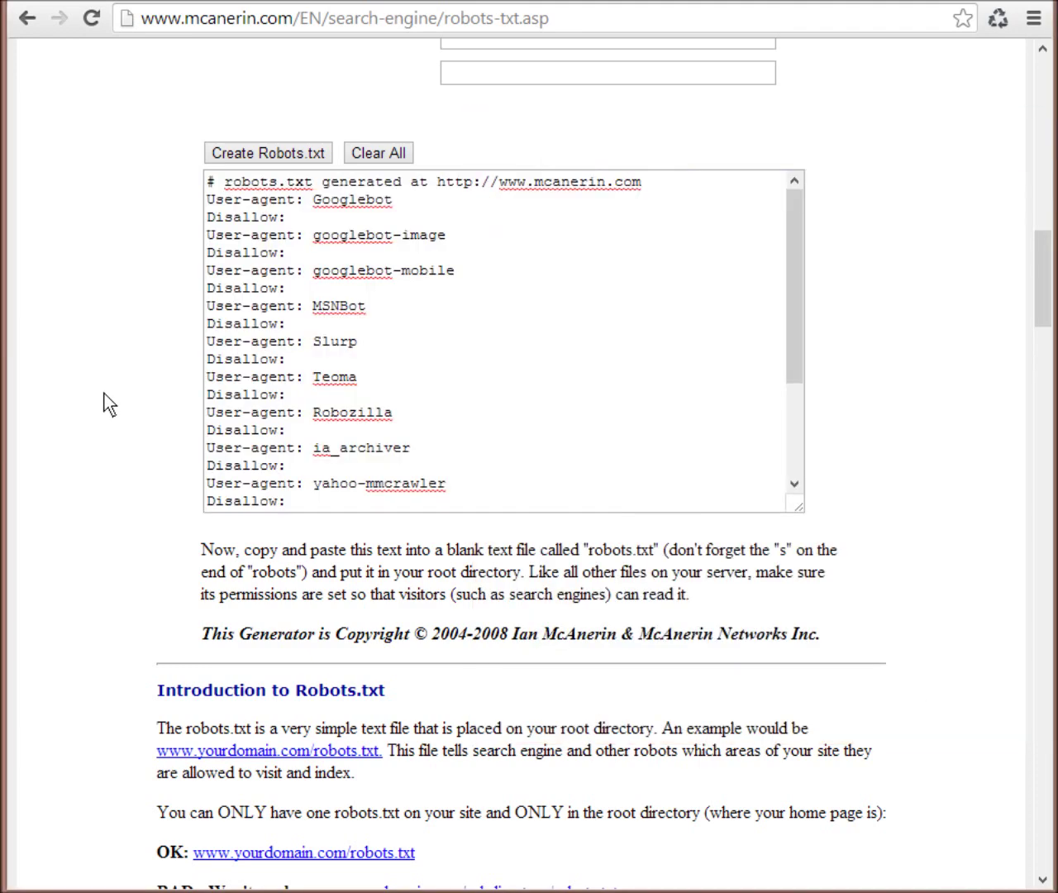
pyautogui.moveTo(791, 309); pyautogui.dragTo(793, 359)
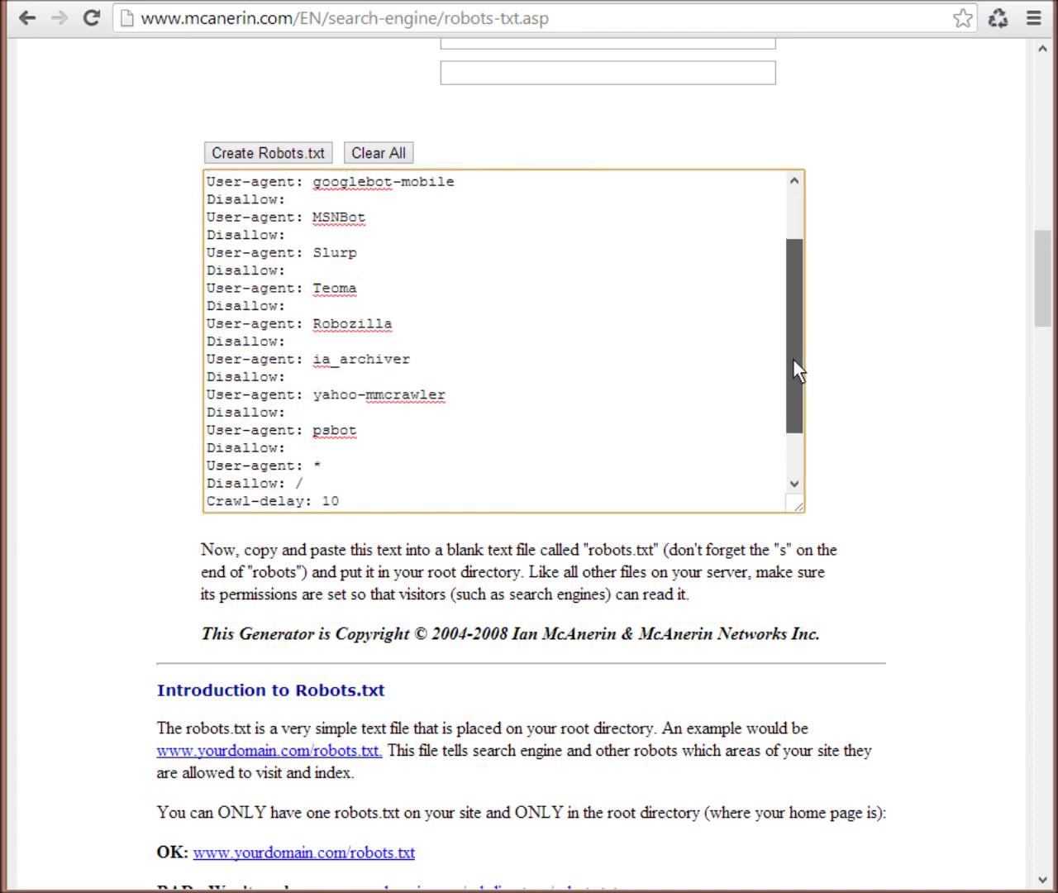
pyautogui.click(144, 431)
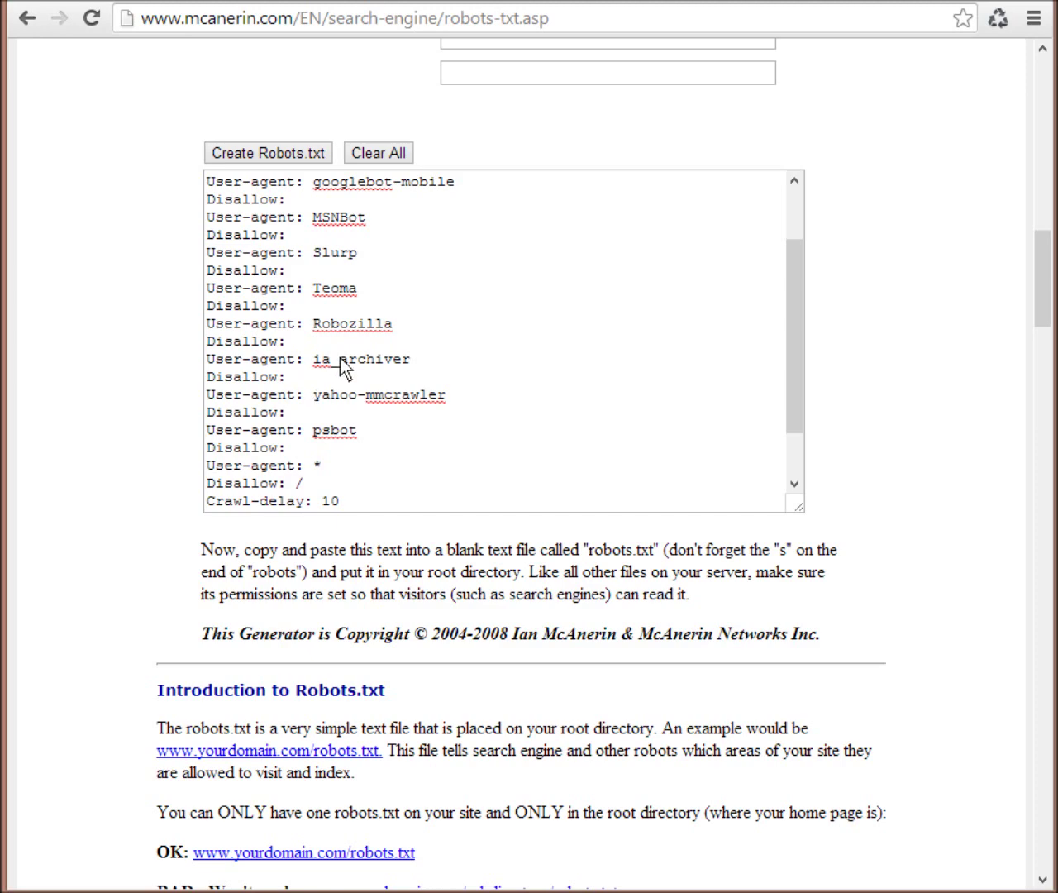
pyautogui.scroll(-5, 339, 377)
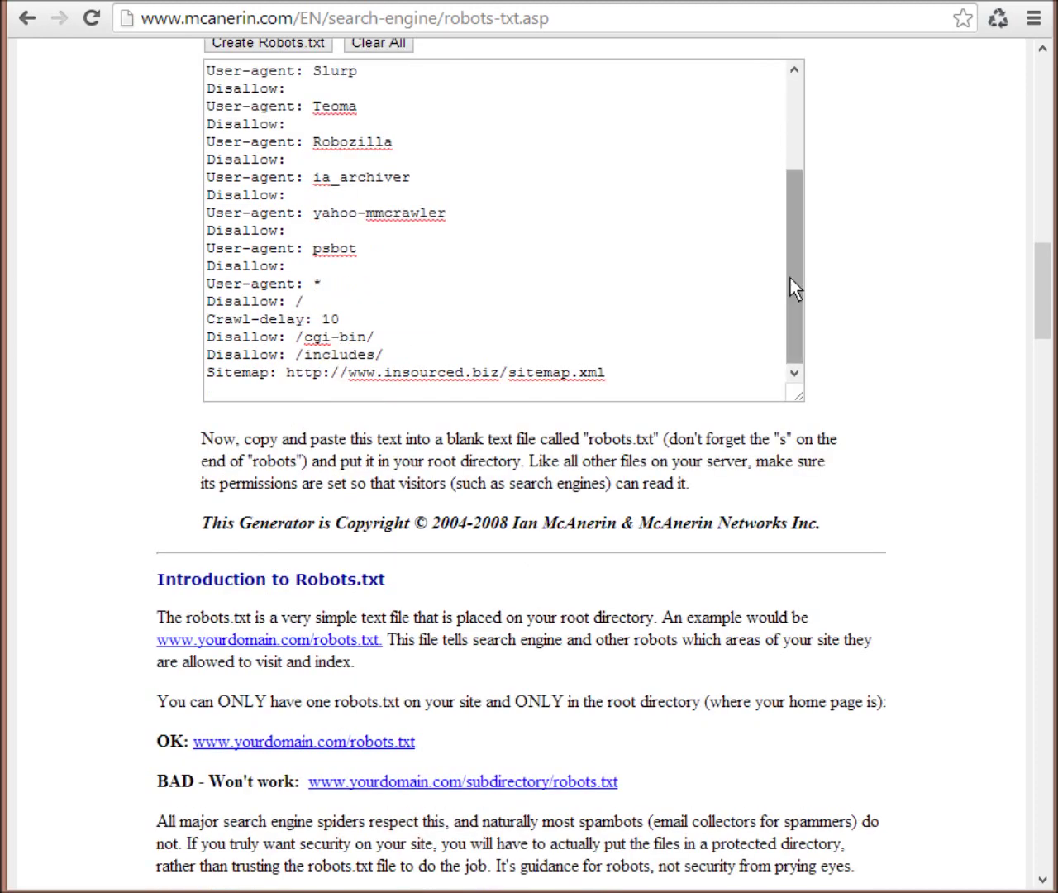
pyautogui.moveTo(791, 284); pyautogui.dragTo(838, 184)
pyautogui.click(976, 286)
pyautogui.moveTo(1048, 285)
pyautogui.mouseDown()
pyautogui.moveTo(1047, 273)
pyautogui.moveTo(1048, 322)
pyautogui.moveTo(1046, 273)
pyautogui.mouseUp()
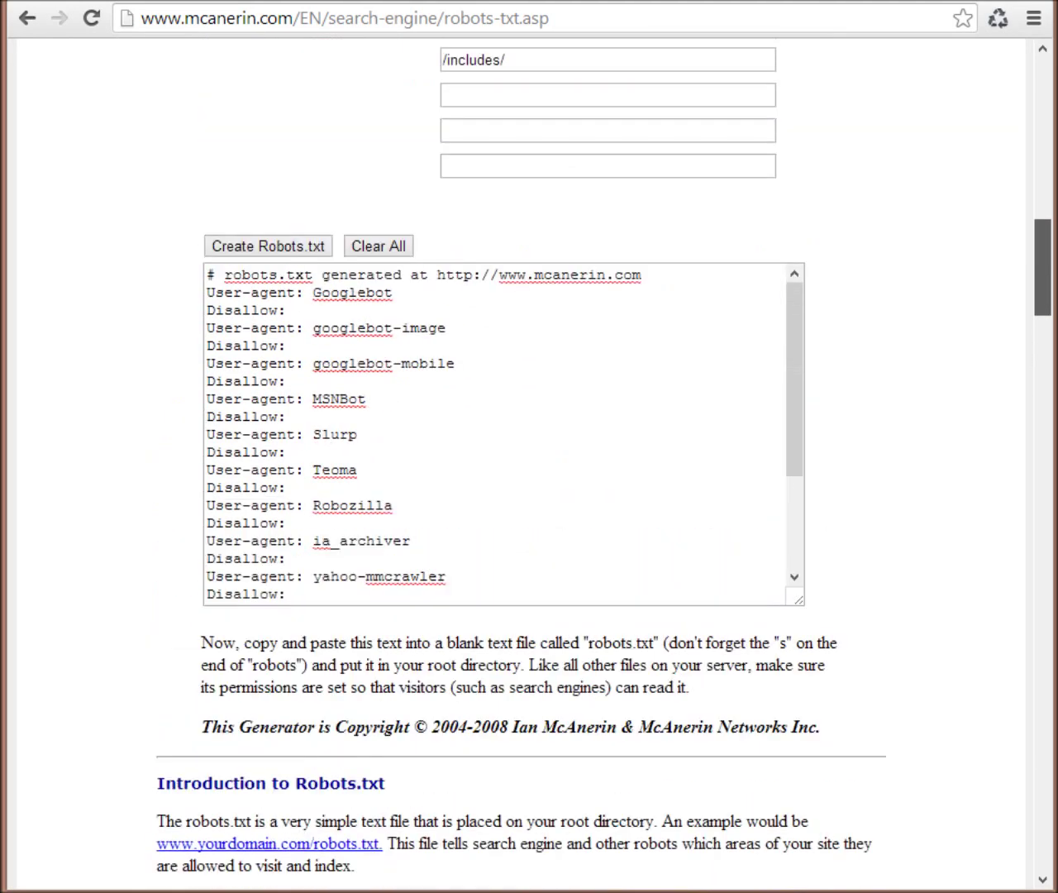